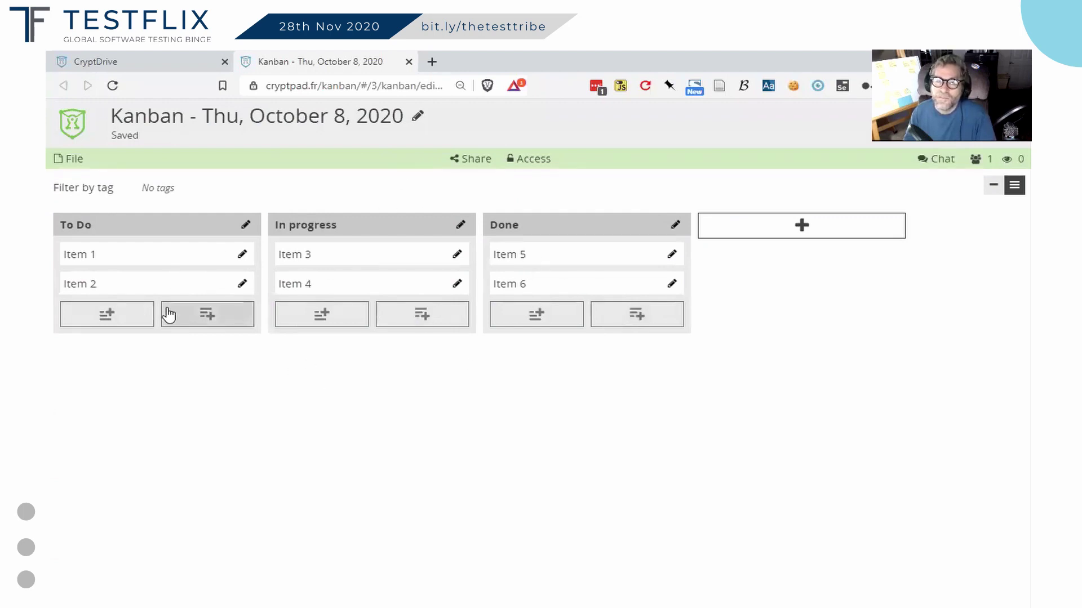
# Rearrange the cards so the To Do column holds Item 2, Item 5, Item 4 and Item 1 in that order.
pyautogui.moveTo(104, 253); pyautogui.dragTo(330, 276)
pyautogui.moveTo(542, 254); pyautogui.dragTo(390, 277)
pyautogui.moveTo(370, 314); pyautogui.dragTo(198, 271)
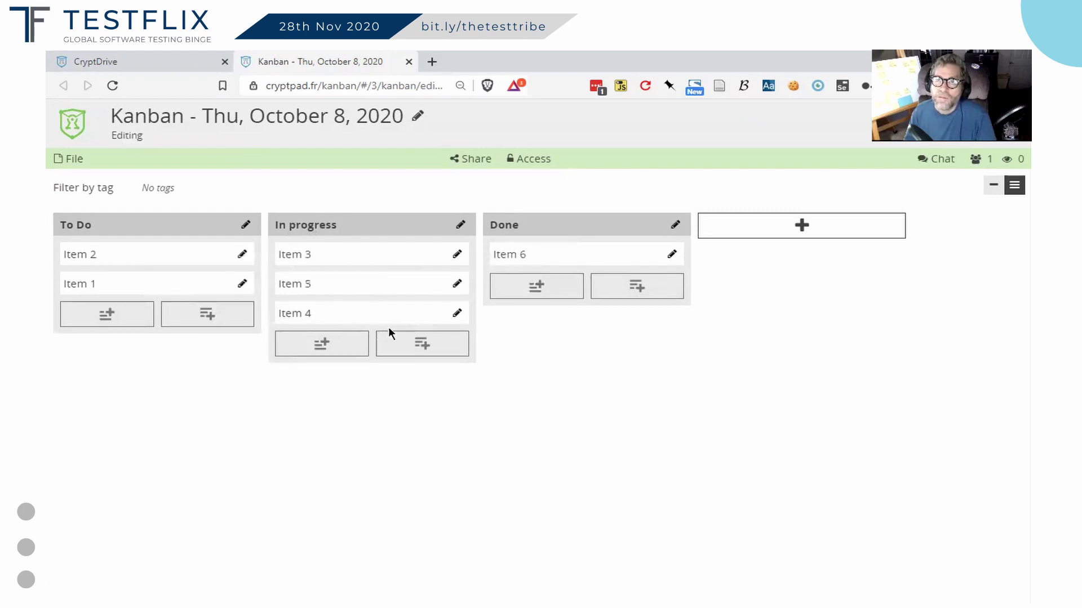
pyautogui.moveTo(379, 312); pyautogui.dragTo(247, 294)
pyautogui.moveTo(375, 283); pyautogui.dragTo(224, 285)
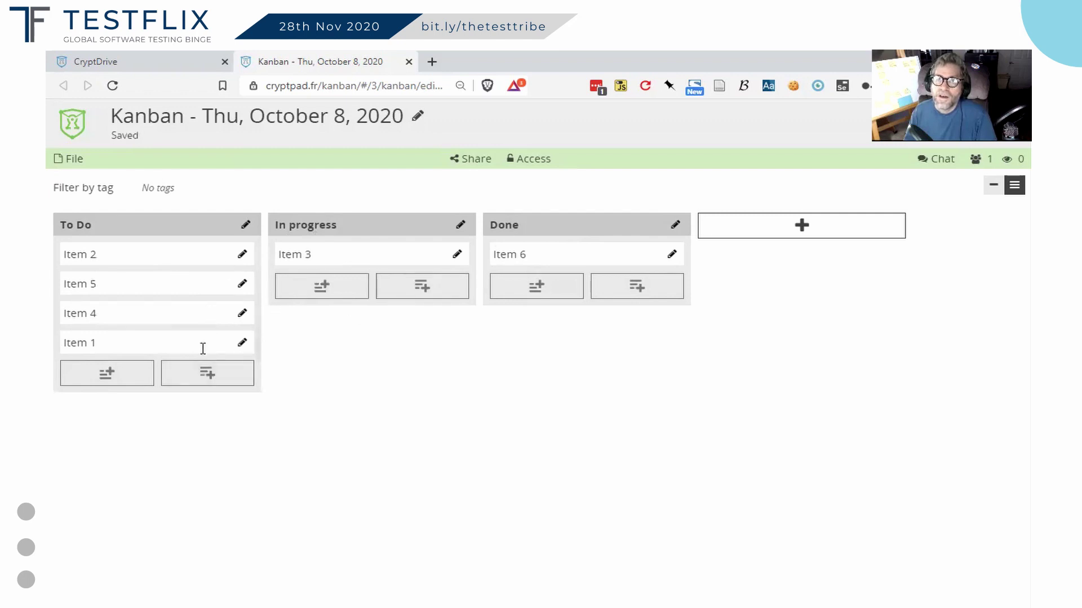
# Restore the board to its earliest version from the document history.
pyautogui.click(83, 163)
pyautogui.click(83, 202)
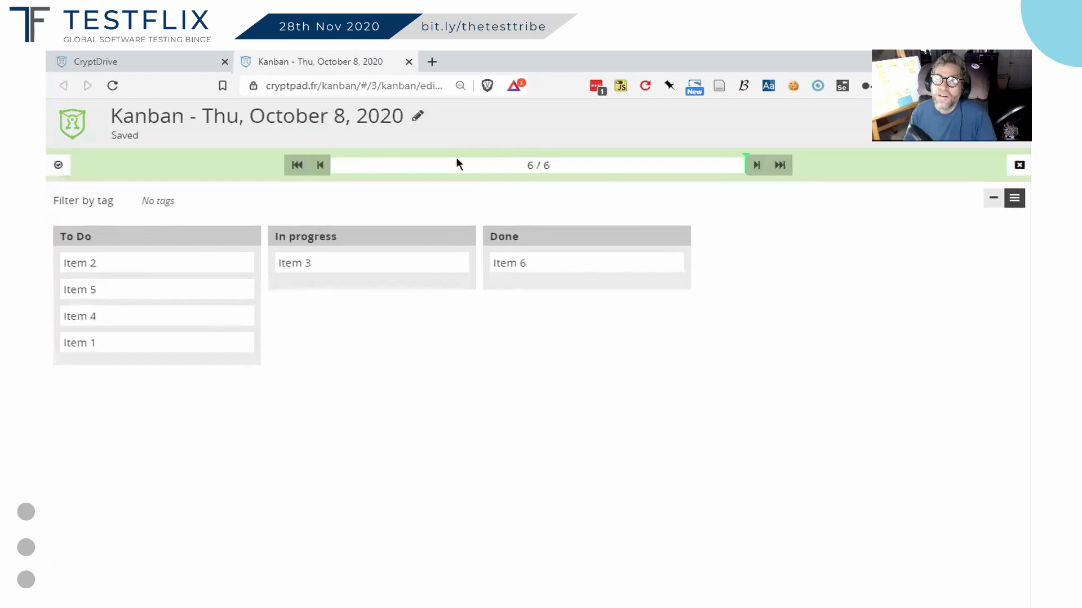
pyautogui.click(300, 168)
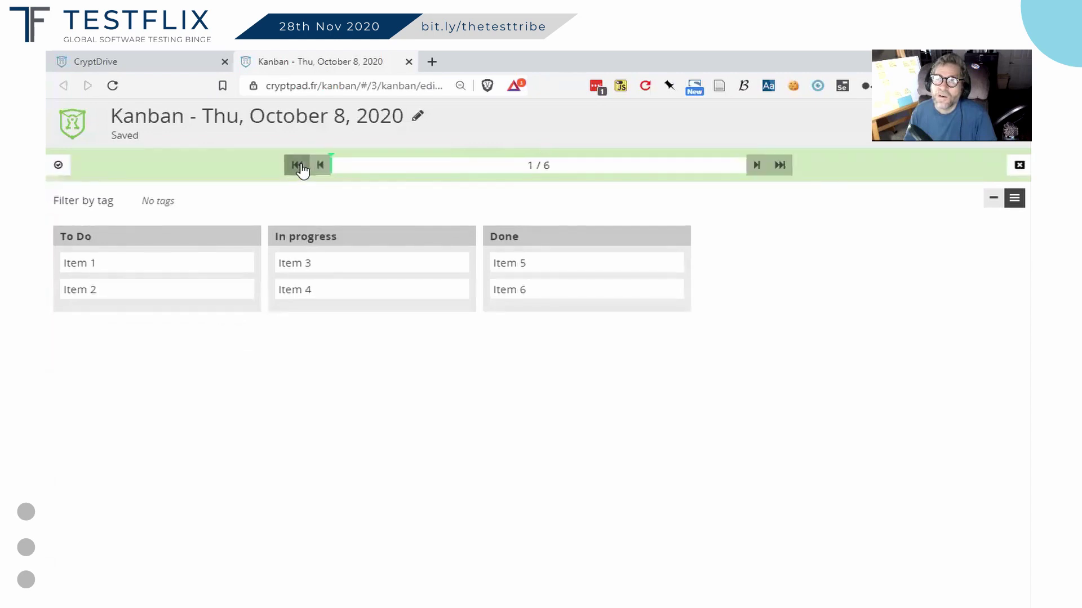
pyautogui.click(58, 165)
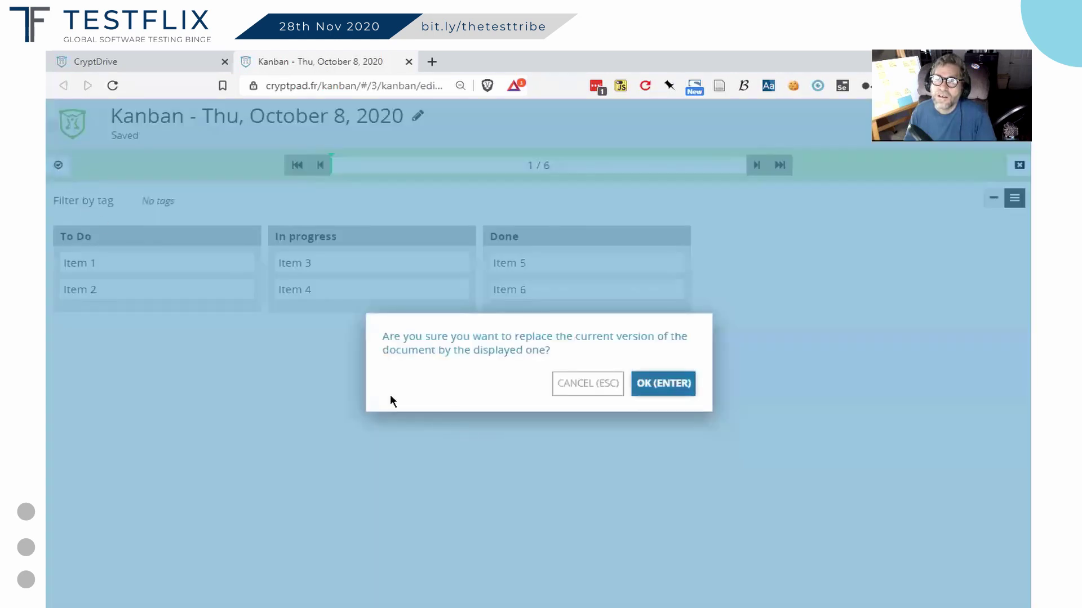
pyautogui.click(658, 385)
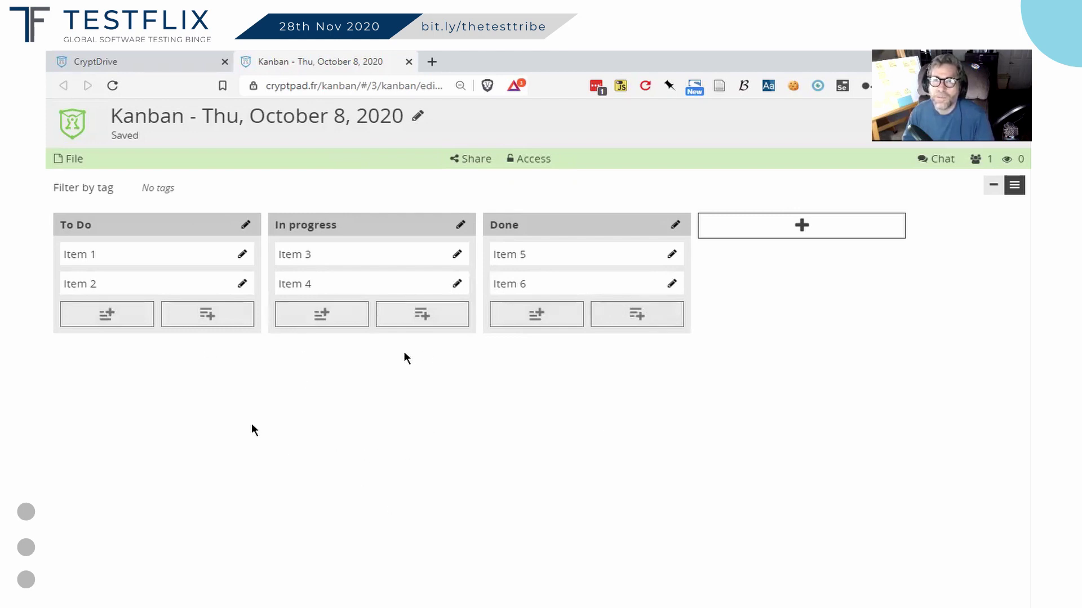
# Export the kanban board as a JSON file under the suggested file name.
pyautogui.click(74, 159)
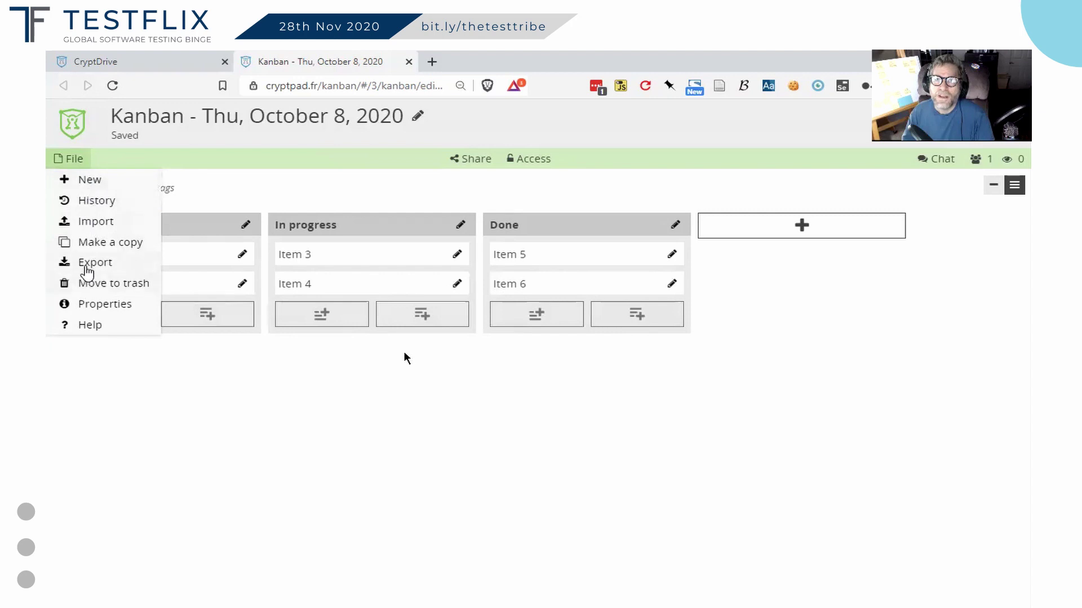
pyautogui.click(107, 274)
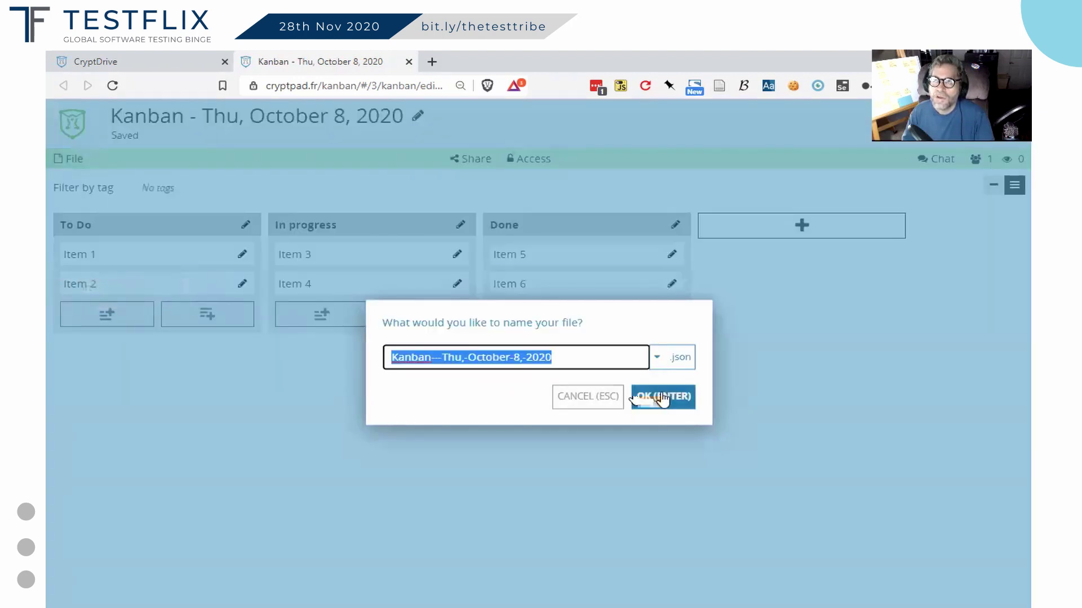
pyautogui.click(662, 399)
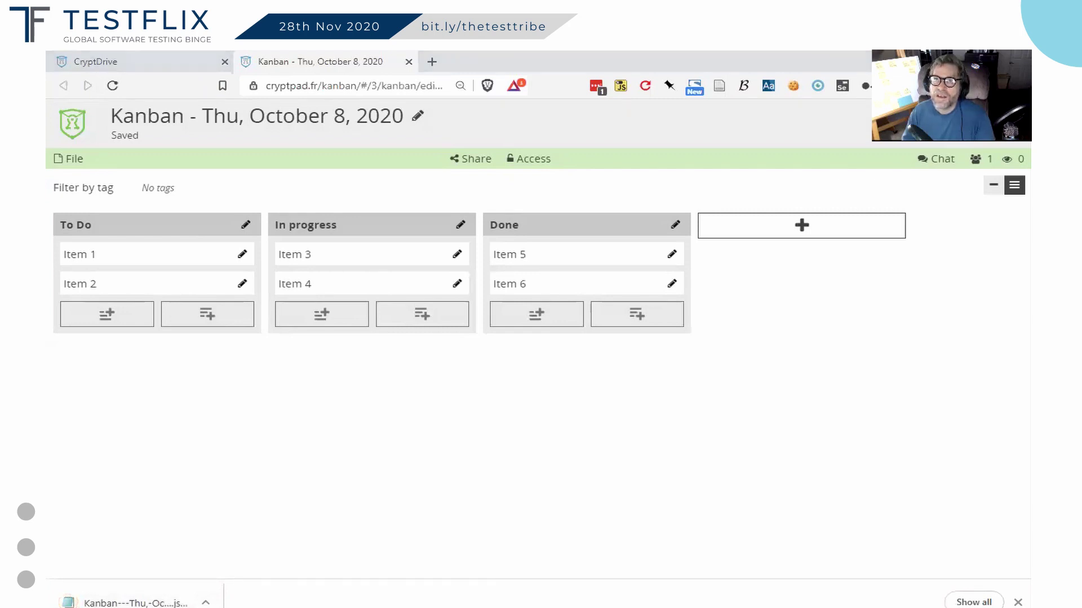
# Switch to Visual Studio Code and examine how exported.json structures the board's lists, columns and items.
pyautogui.hotkey('alt', 'Tab')
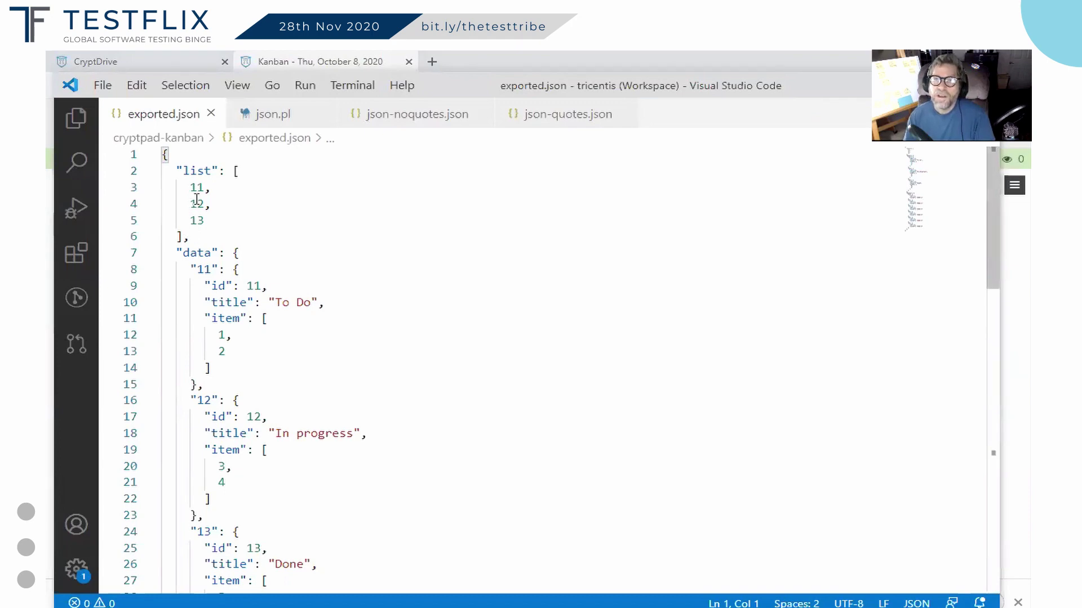
pyautogui.scroll(-15, 193, 247)
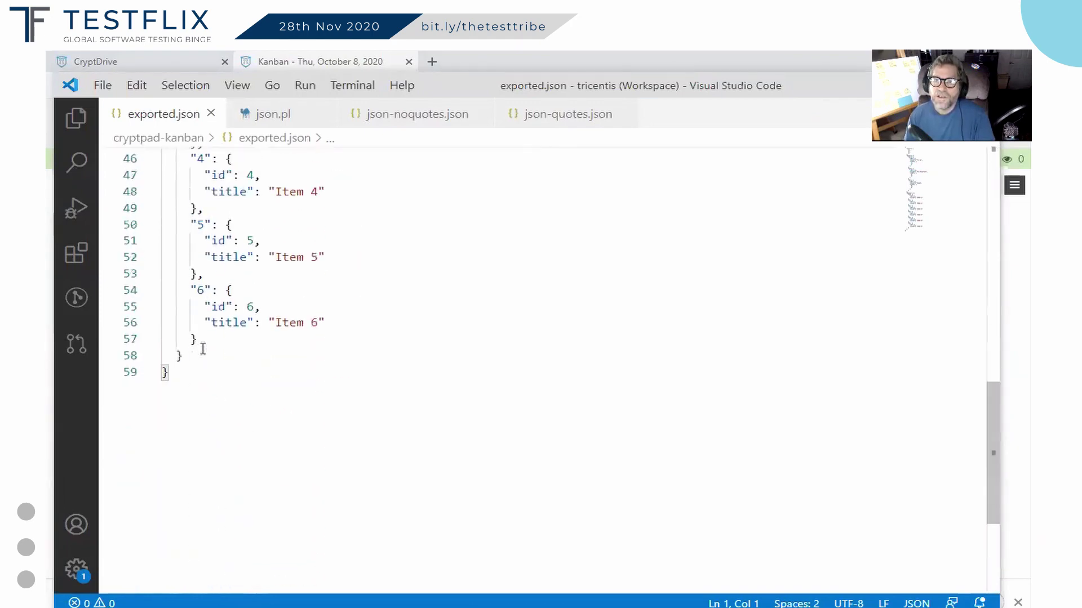
pyautogui.scroll(14, 203, 349)
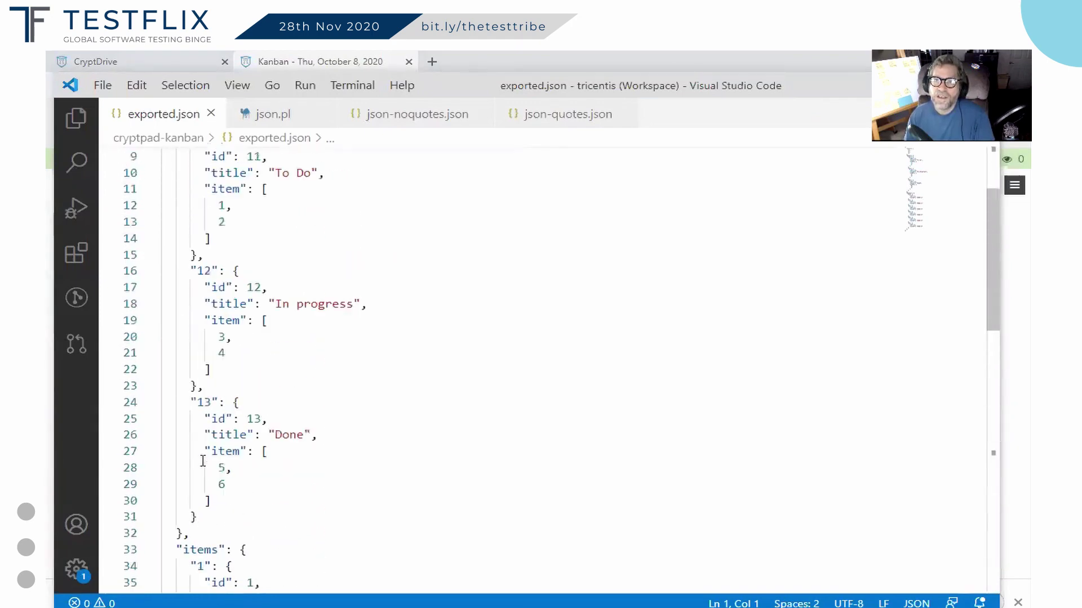
pyautogui.scroll(1, 204, 440)
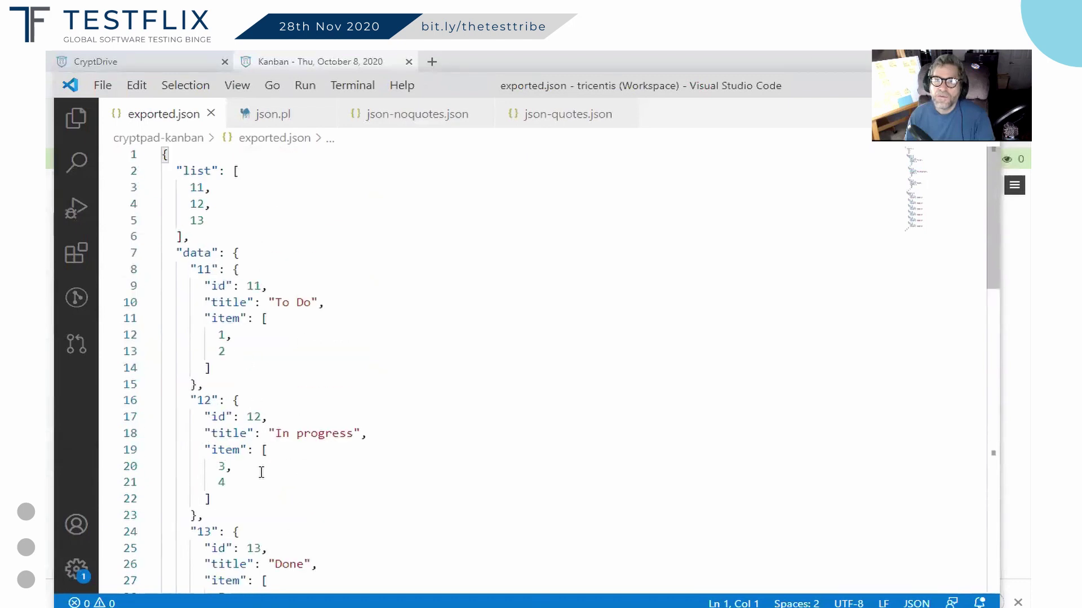
pyautogui.scroll(-5, 204, 492)
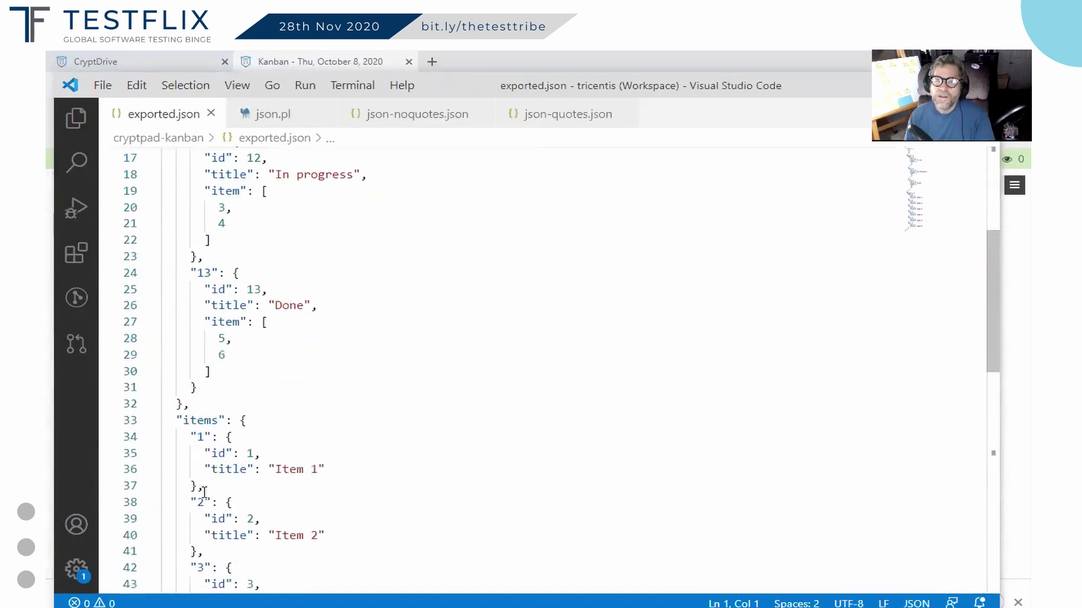
pyautogui.scroll(-7, 205, 492)
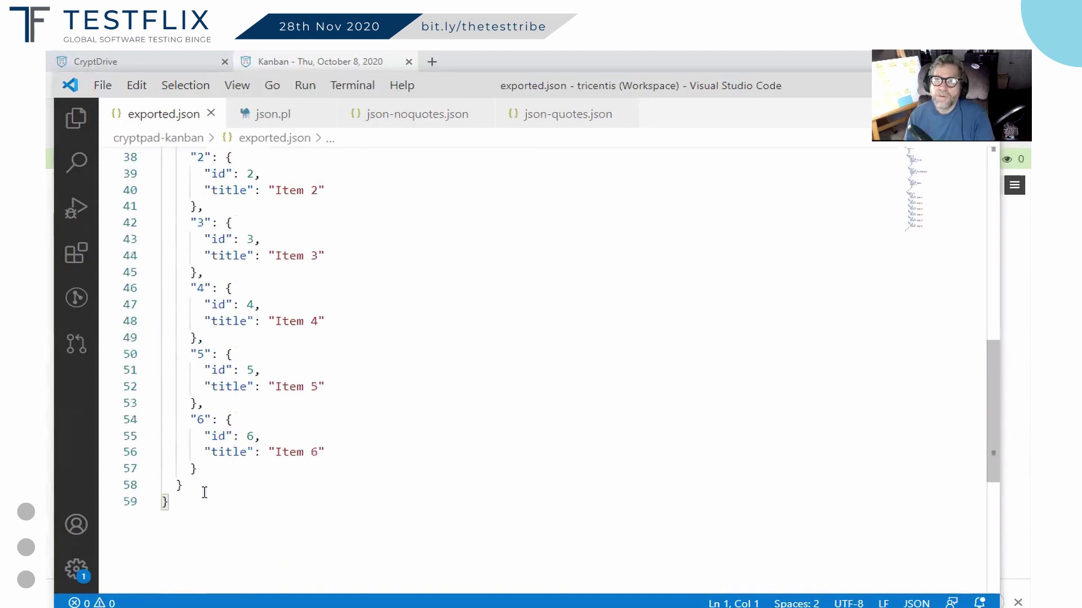
pyautogui.scroll(7, 204, 492)
pyautogui.scroll(5, 204, 492)
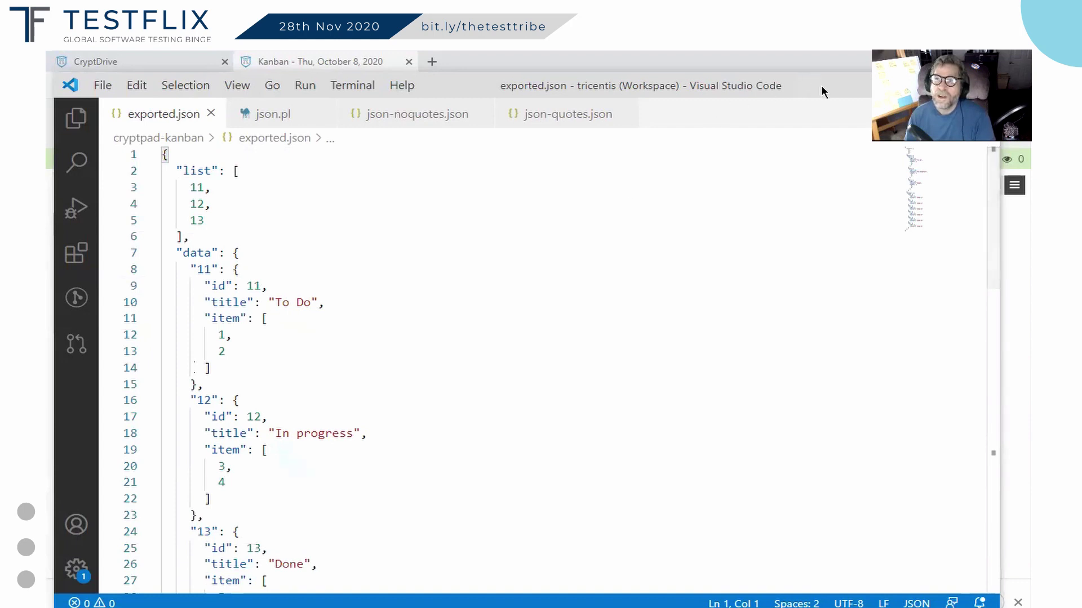
# Back on the kanban board, fill Item 3's content with ".,m .,.,m.,m./,m,.m.,m" and format most of it as a bold link.
pyautogui.hotkey('alt', 'Tab')
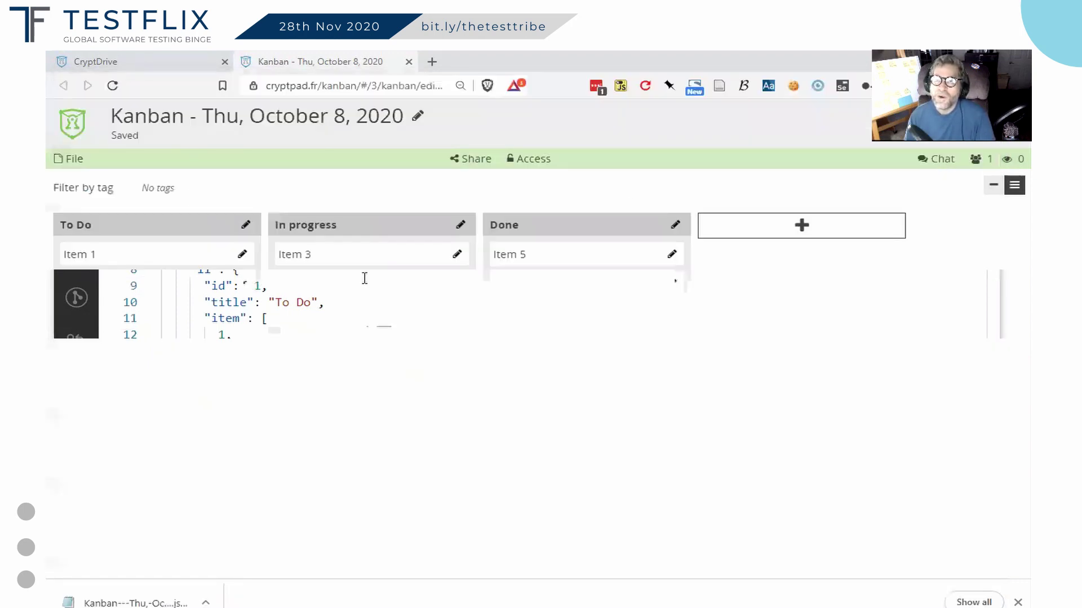
pyautogui.click(457, 258)
pyautogui.click(423, 307)
pyautogui.write('.,m .,.,m.,m./,m,.m.,m')
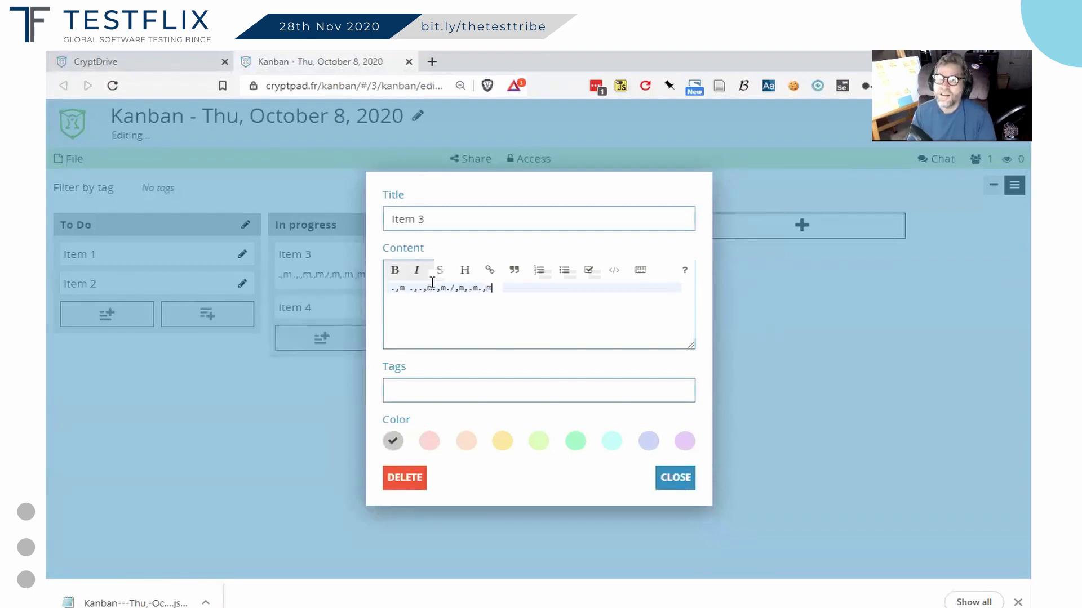
pyautogui.moveTo(389, 288); pyautogui.dragTo(482, 294)
pyautogui.click(394, 270)
pyautogui.click(490, 270)
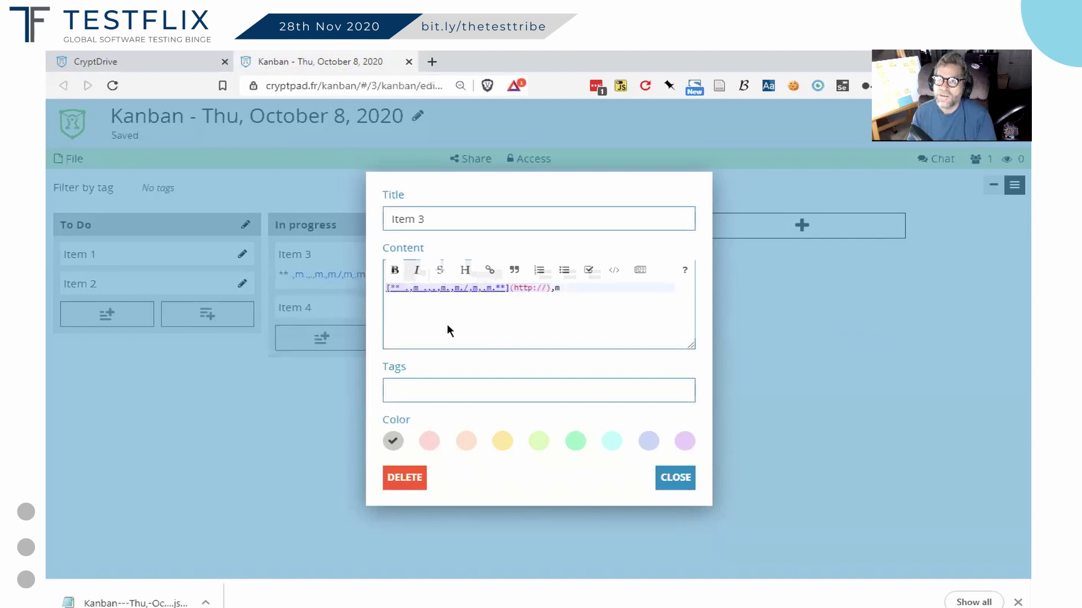
# Add the tags "." and "m." to Item 3 and color the card light orange.
pyautogui.click(417, 384)
pyautogui.write('.,m.,m ;l')
pyautogui.write("m ;l ;lk ;;l;'")
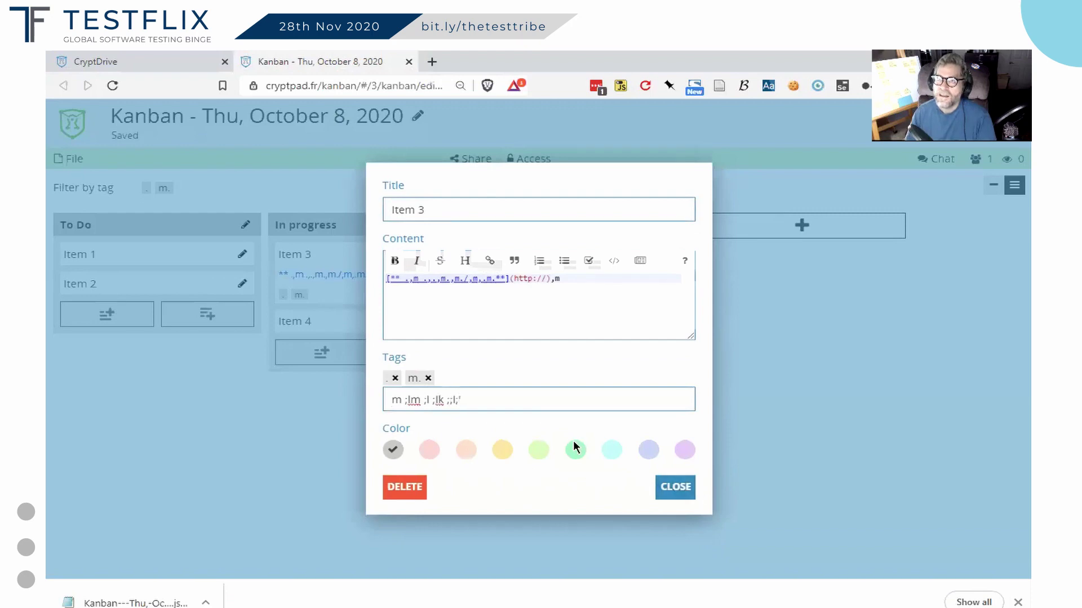
pyautogui.click(570, 449)
pyautogui.click(466, 449)
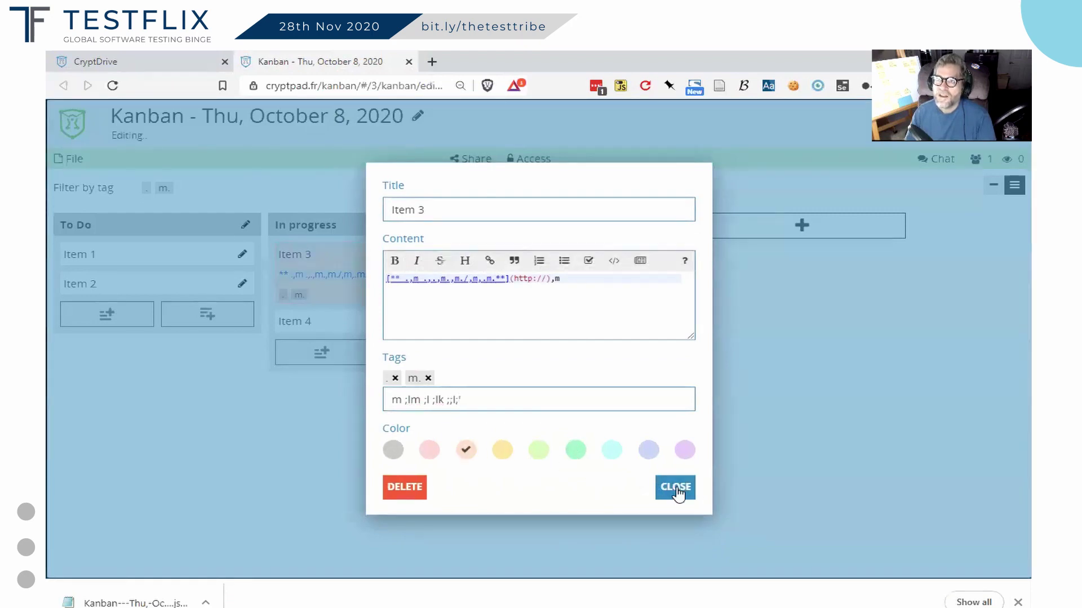
pyautogui.click(670, 489)
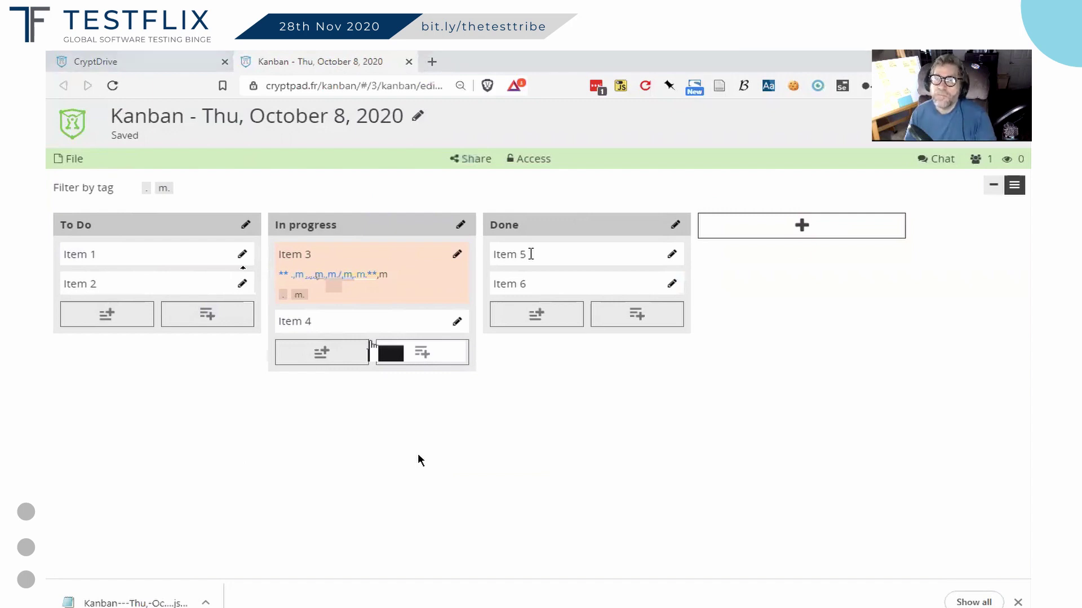
# Switch to Visual Studio Code and review the json.pl script and the json-noquotes.json file from start to end.
pyautogui.hotkey('alt', 'Tab')
pyautogui.click(274, 115)
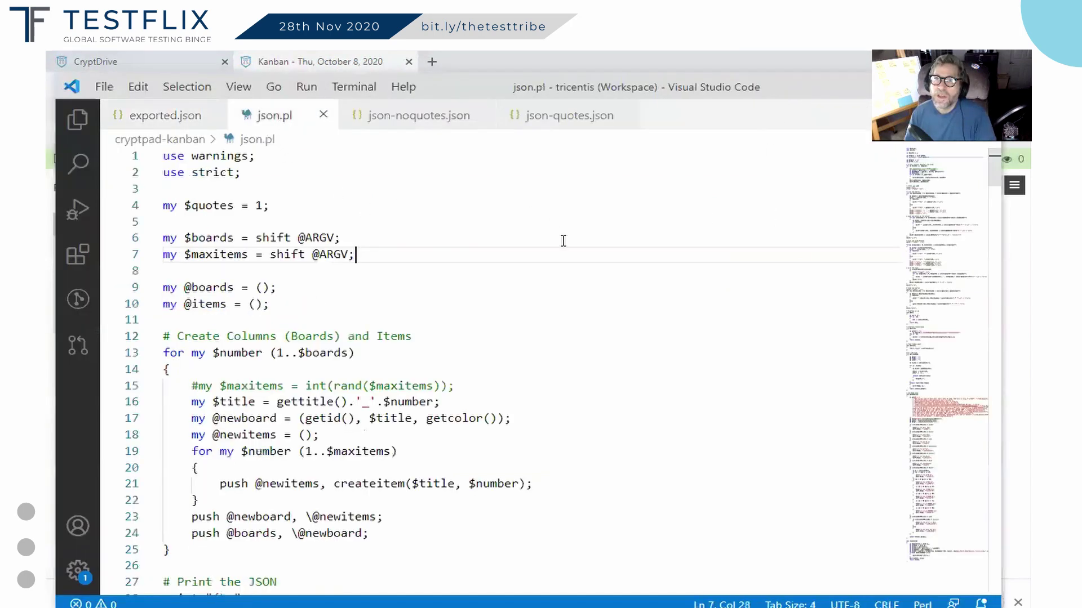
pyautogui.moveTo(995, 164); pyautogui.dragTo(672, 219)
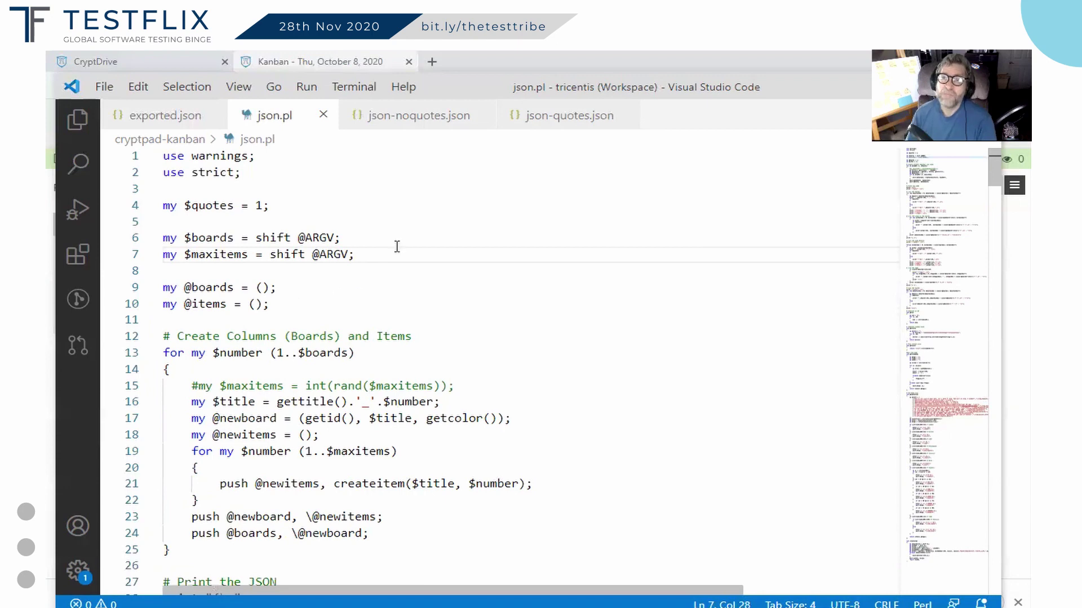
pyautogui.click(419, 119)
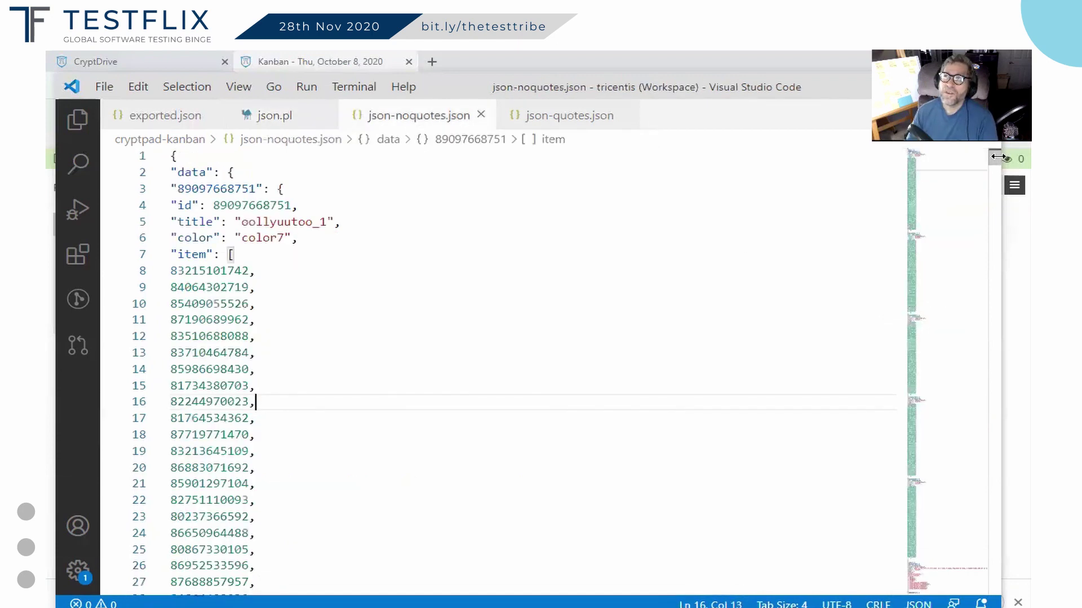
pyautogui.moveTo(993, 163); pyautogui.dragTo(993, 592)
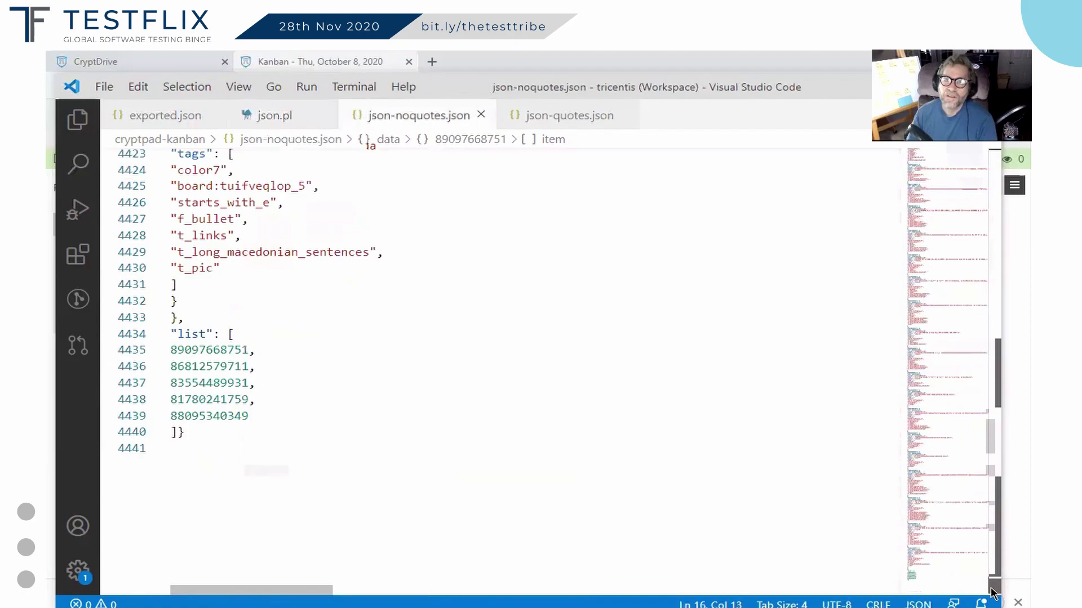
pyautogui.scroll(3, 992, 592)
pyautogui.moveTo(991, 590); pyautogui.dragTo(996, 153)
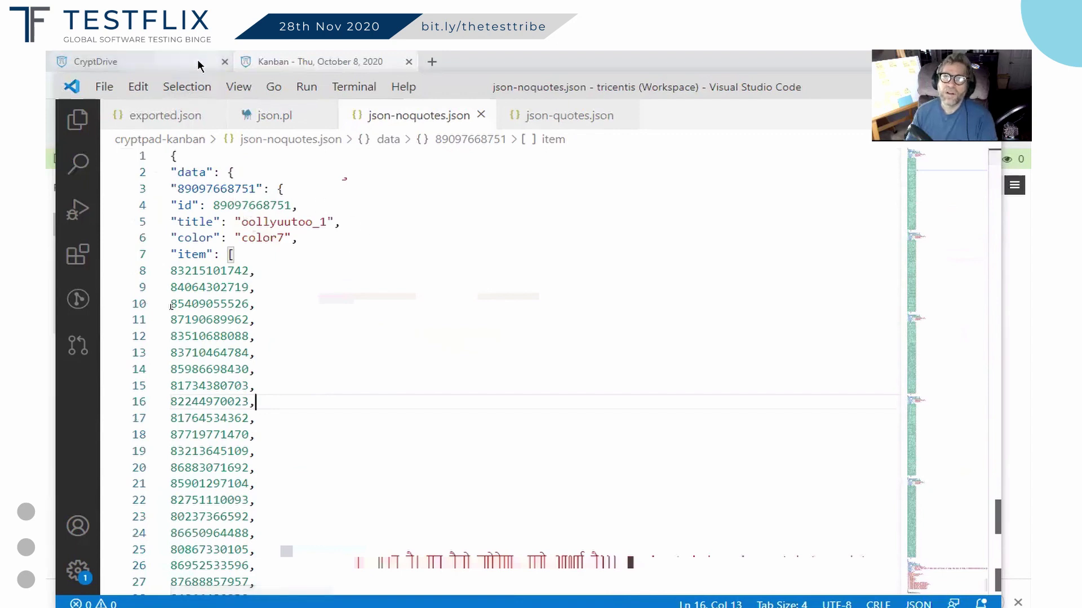
# Switch back to the kanban board and import json-noquotes.json from the cryptpad-kanban folder.
pyautogui.click(267, 62)
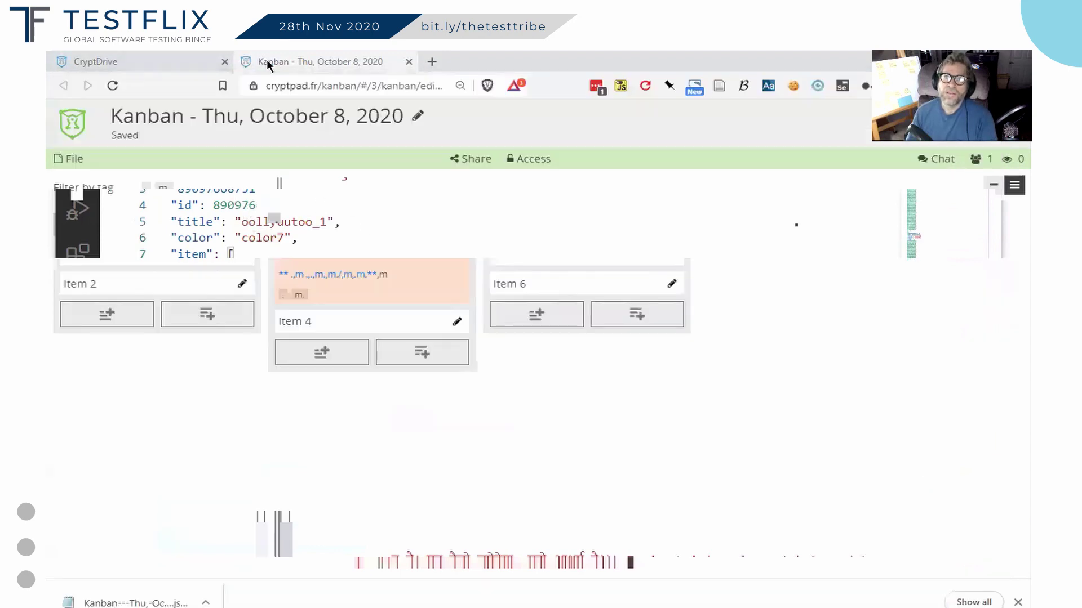
pyautogui.click(75, 161)
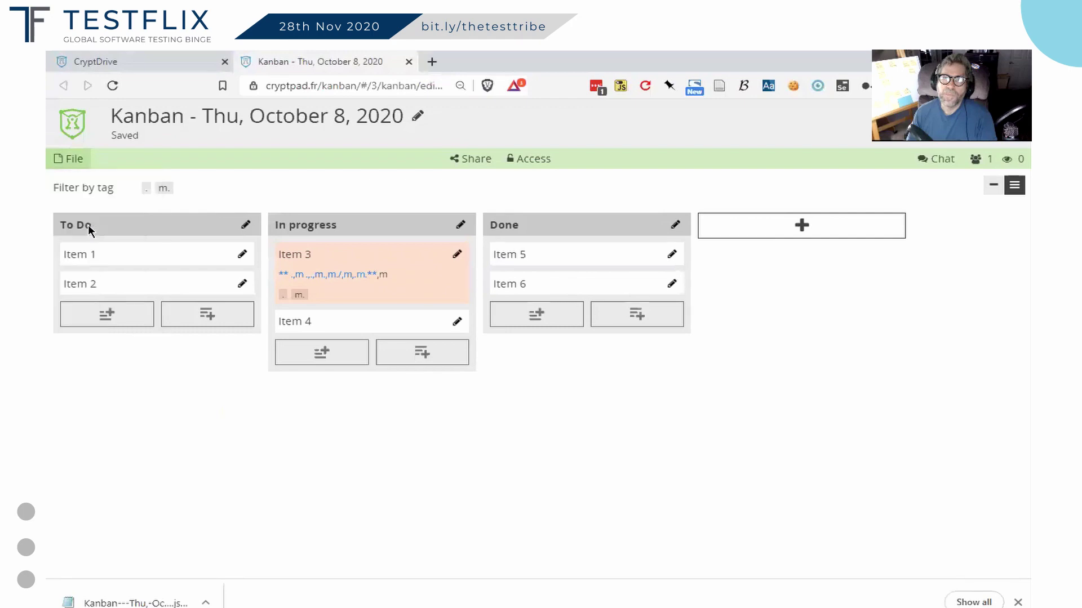
pyautogui.click(88, 225)
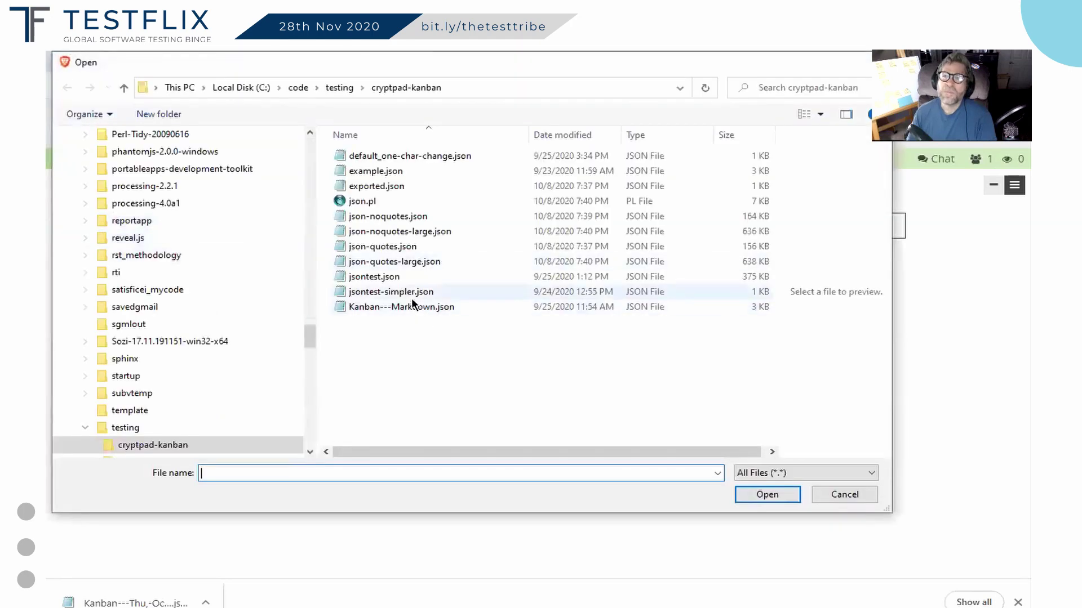
pyautogui.click(380, 216)
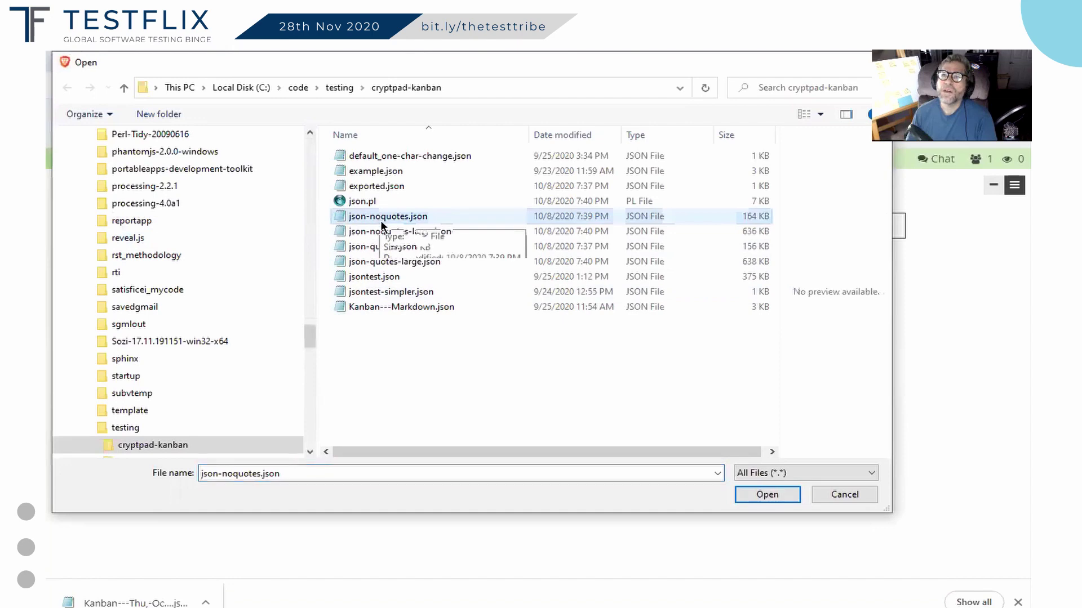
pyautogui.doubleClick(381, 222)
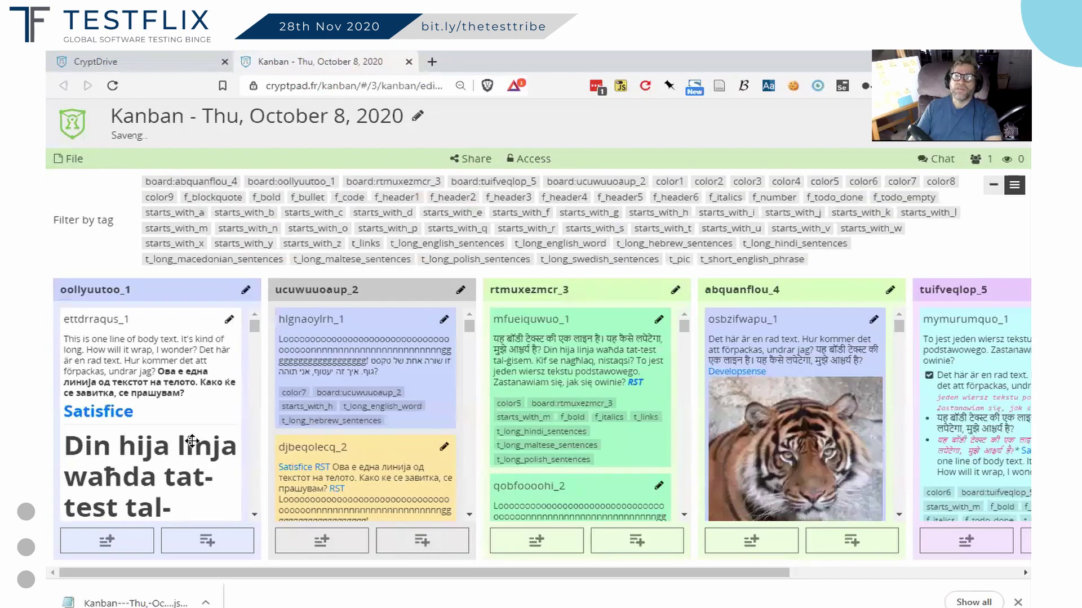
# Look through the imported cards in the board's columns, examining their text, images, formatting and tags.
pyautogui.scroll(-5, 246, 466)
pyautogui.scroll(5, 248, 451)
pyautogui.scroll(-3, 489, 438)
pyautogui.scroll(-5, 507, 462)
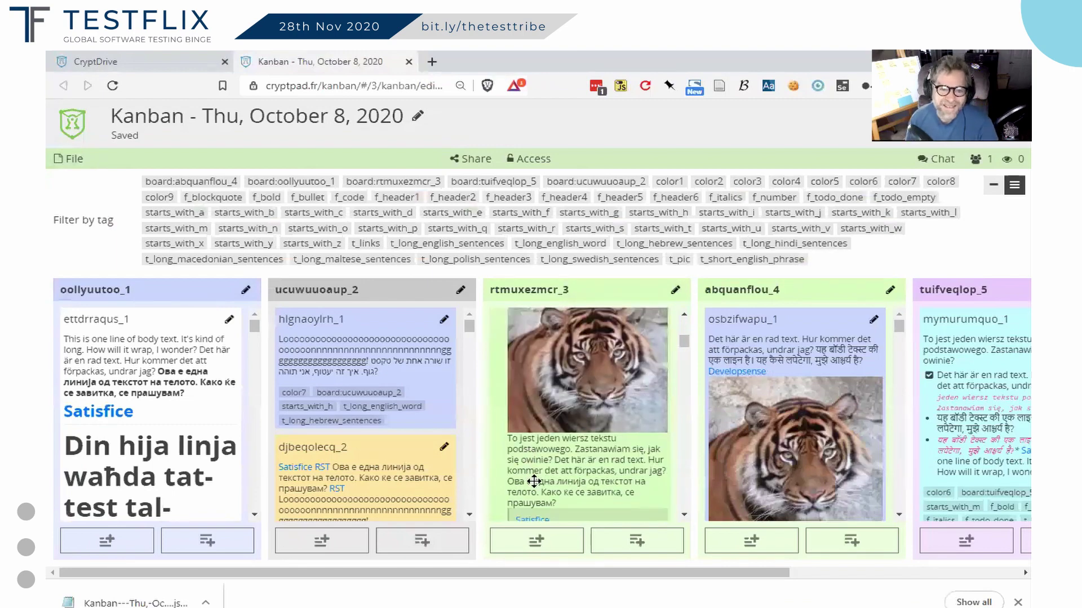
pyautogui.scroll(8, 533, 482)
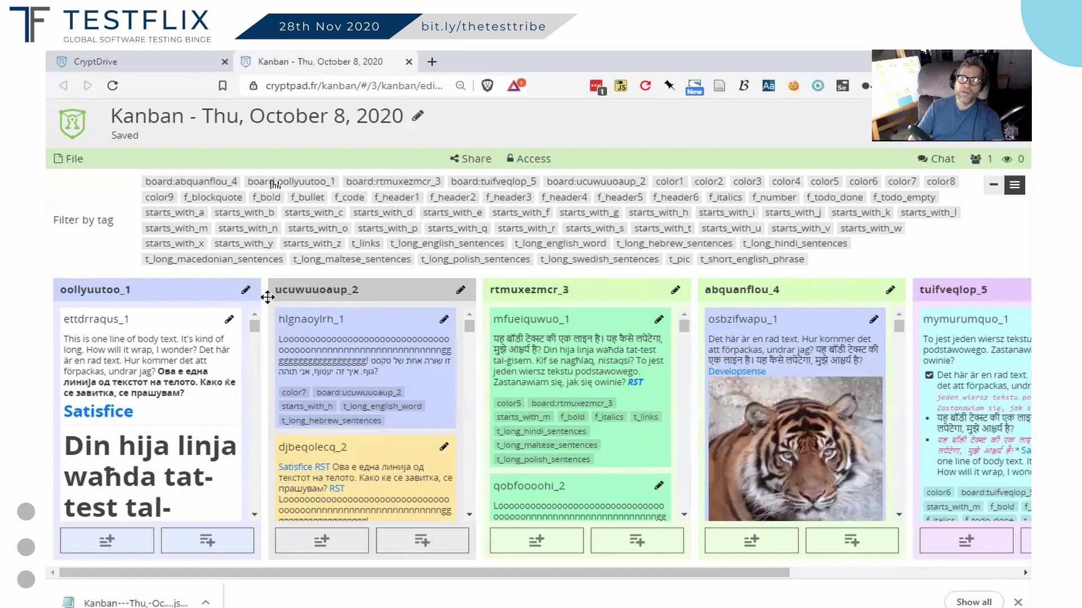
pyautogui.moveTo(470, 327); pyautogui.dragTo(472, 356)
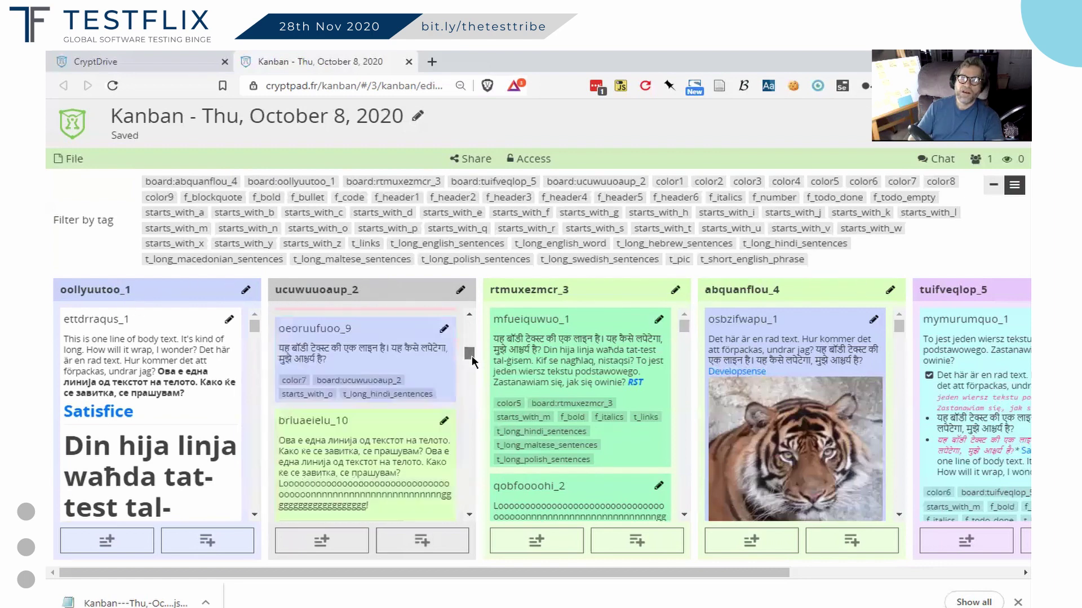
# Look through the remaining cards in the ucuwuuoaup_2 and rtmuxezmcr_3 columns down to their last cards.
pyautogui.scroll(-6, 350, 428)
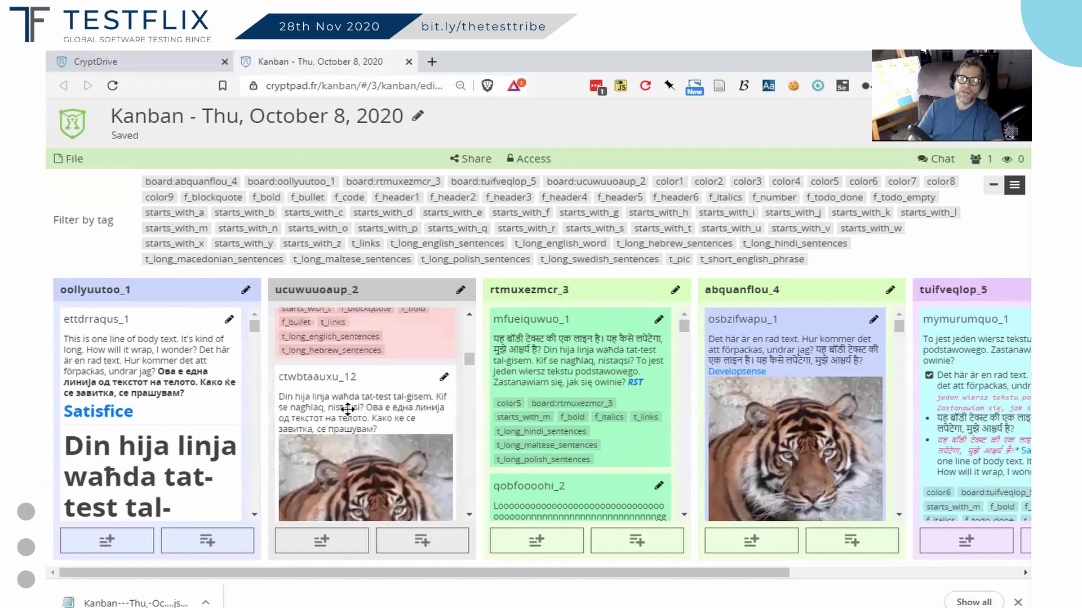
pyautogui.scroll(-15, 342, 354)
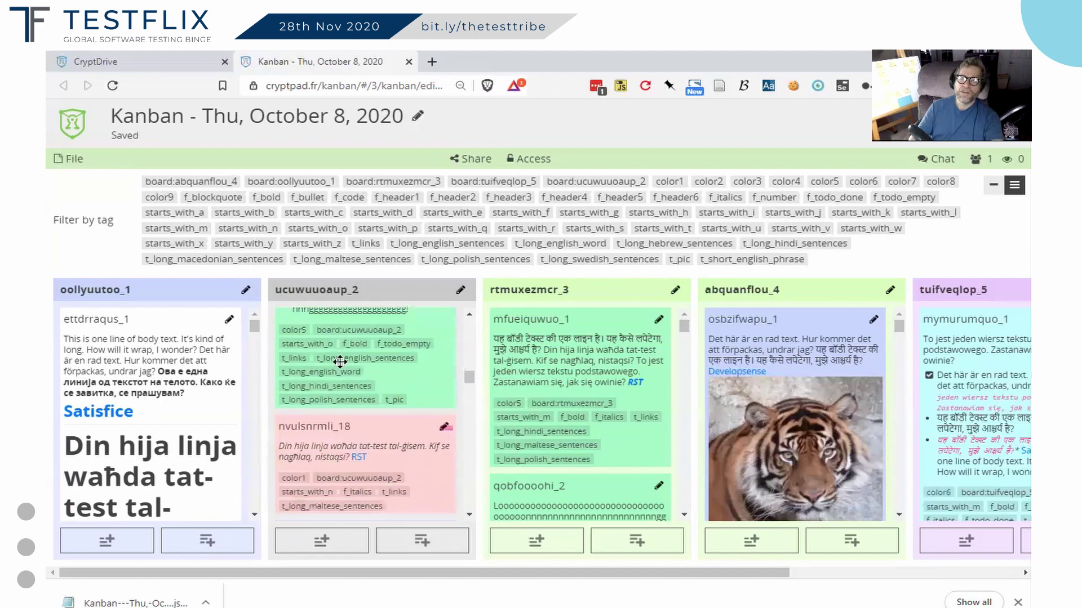
pyautogui.moveTo(682, 329); pyautogui.dragTo(664, 505)
pyautogui.scroll(1, 563, 438)
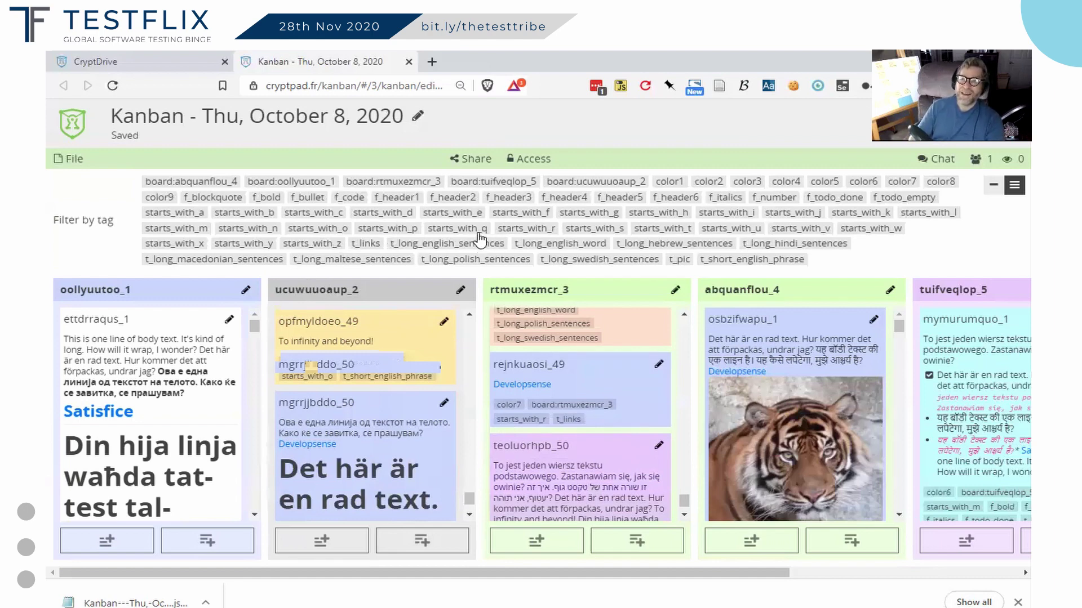
# Filter the board in turn by the tags board:oollyuutoo_1, board:rtmuxezmcr_3 and board:tuifveqlop_5, and remove the filter.
pyautogui.click(296, 188)
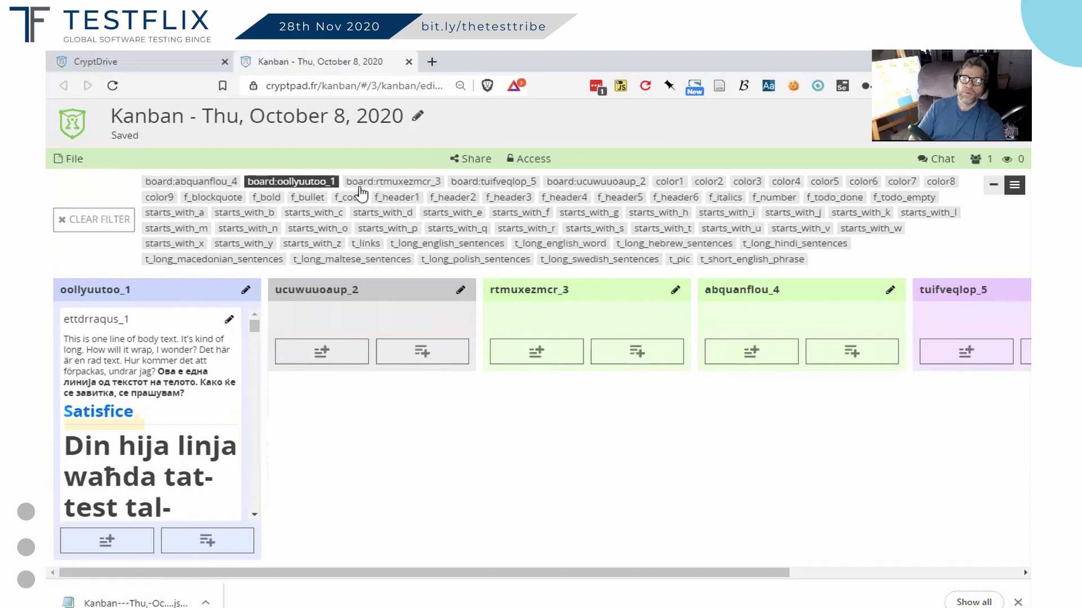
pyautogui.click(378, 184)
pyautogui.click(305, 183)
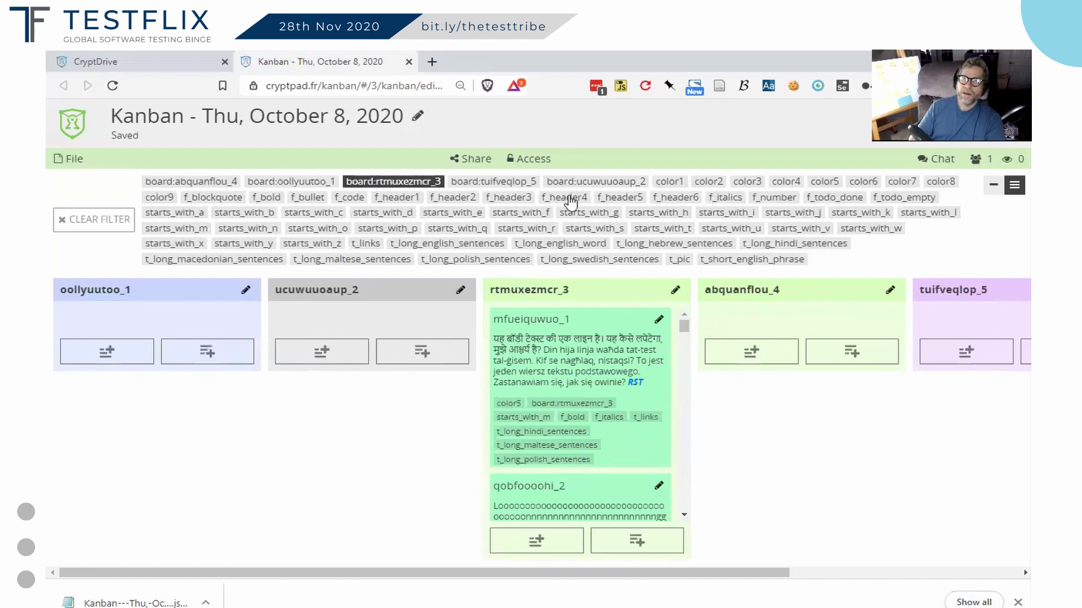
pyautogui.click(425, 181)
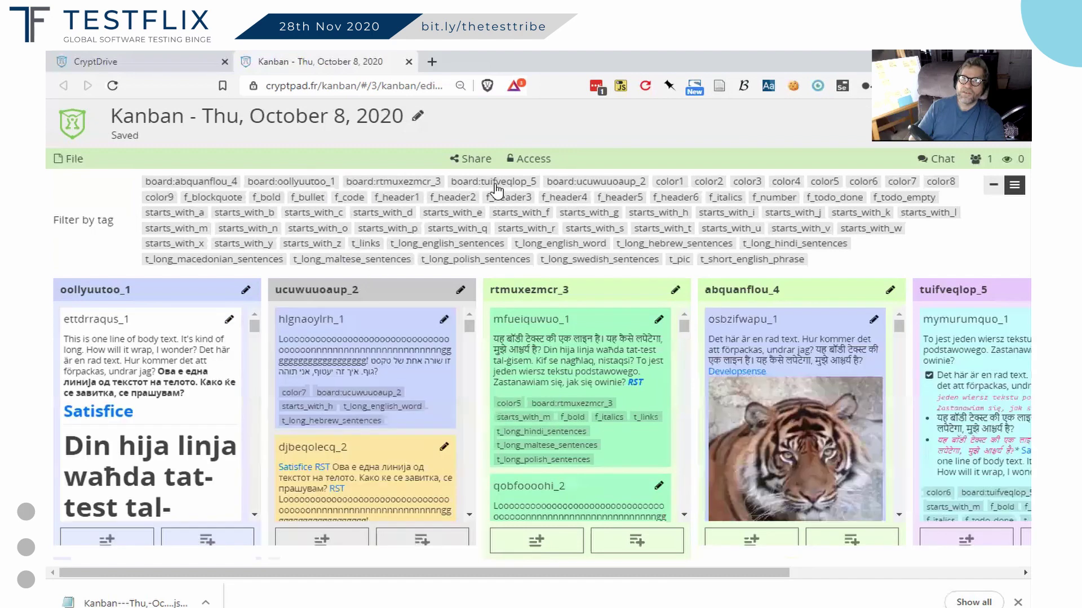
pyautogui.click(494, 182)
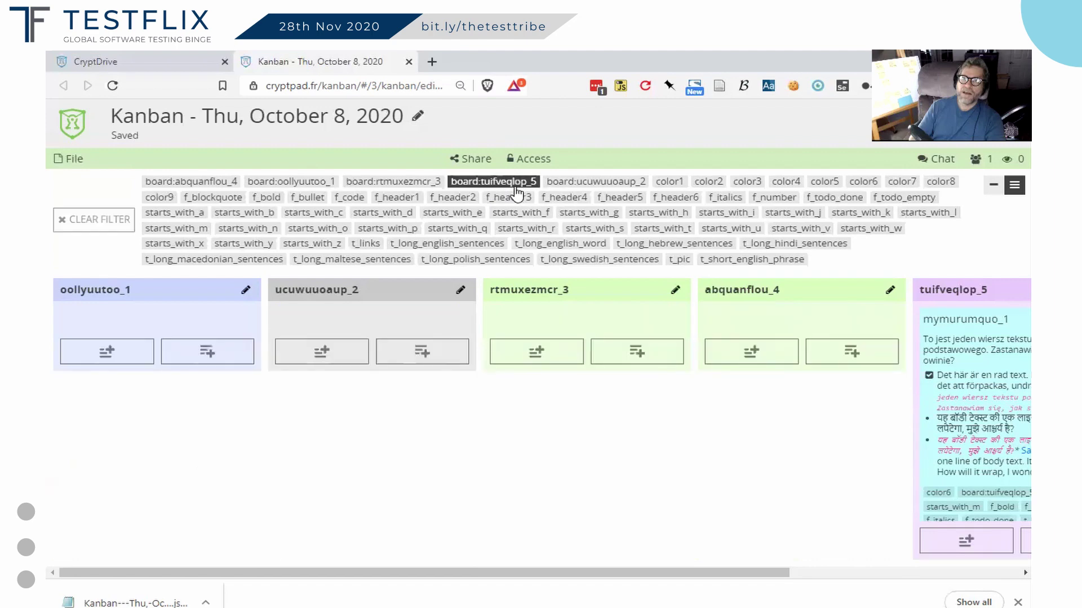
pyautogui.moveTo(701, 577); pyautogui.dragTo(581, 511)
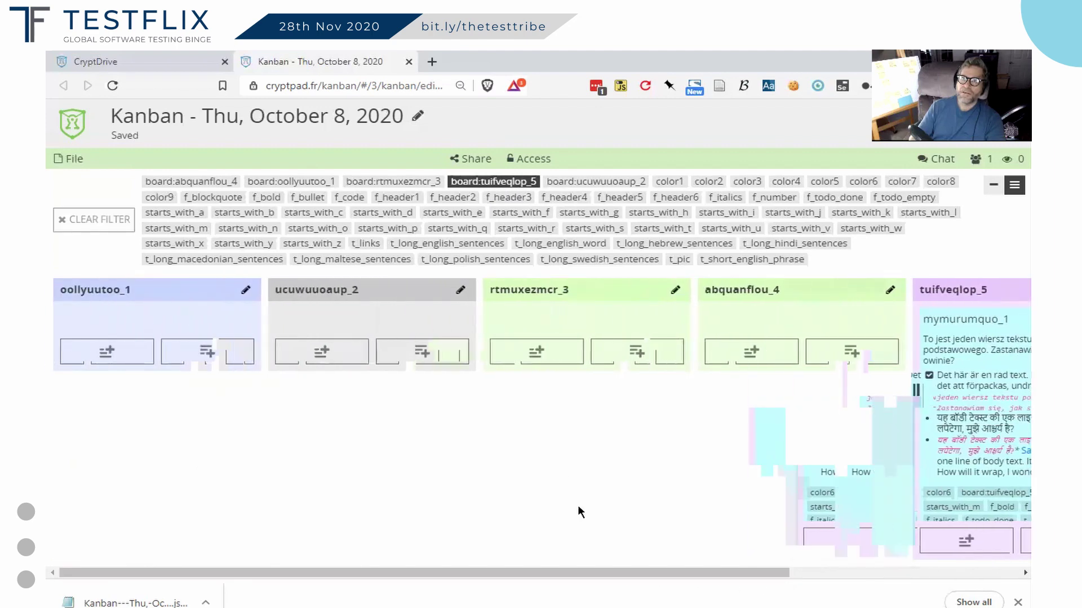
pyautogui.click(485, 182)
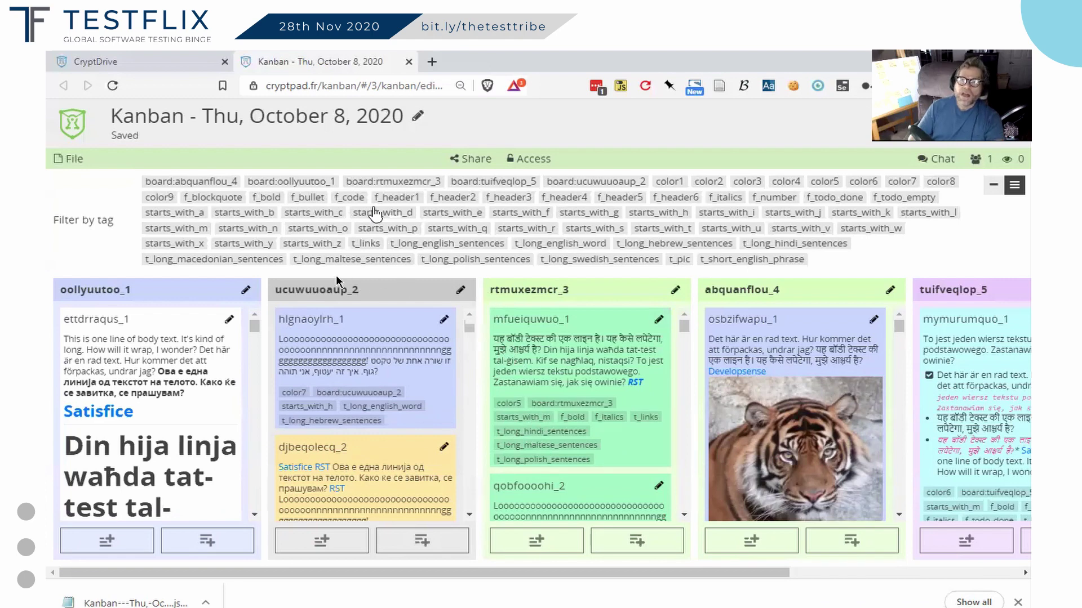
# Filter the board by the f_bold and starts_with_c tags and examine the formatting of the ucuwuuoaup_2 cards.
pyautogui.click(266, 197)
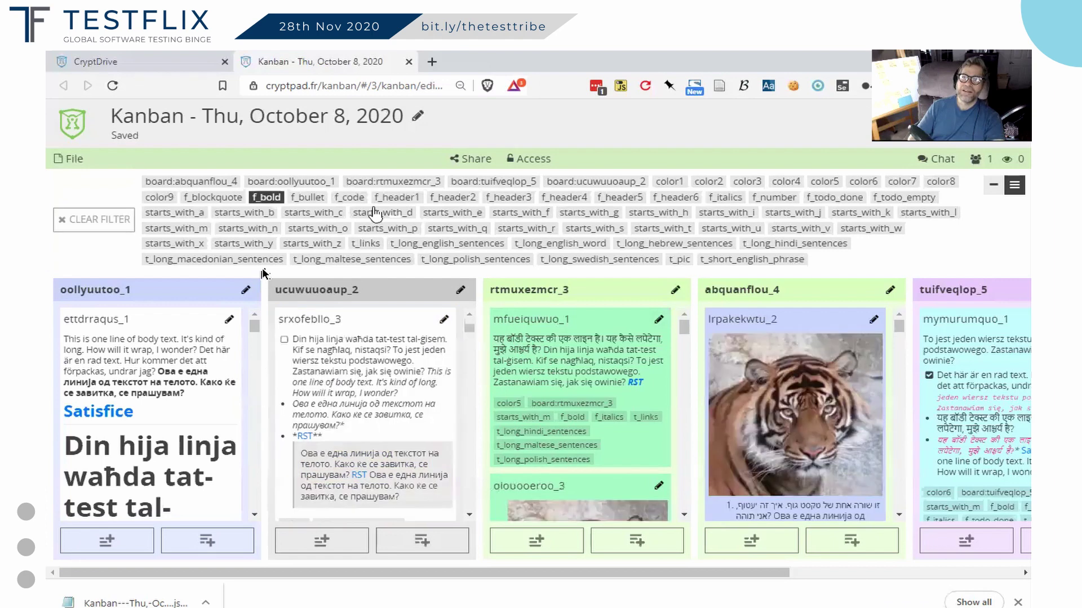
pyautogui.click(313, 212)
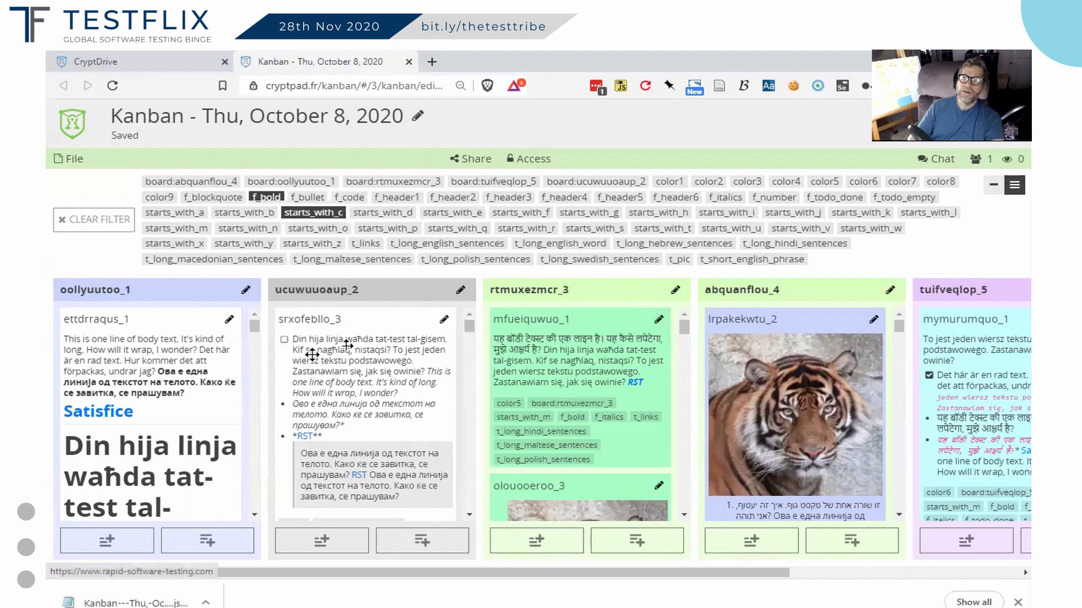
pyautogui.scroll(-2, 367, 430)
pyautogui.scroll(-2, 368, 430)
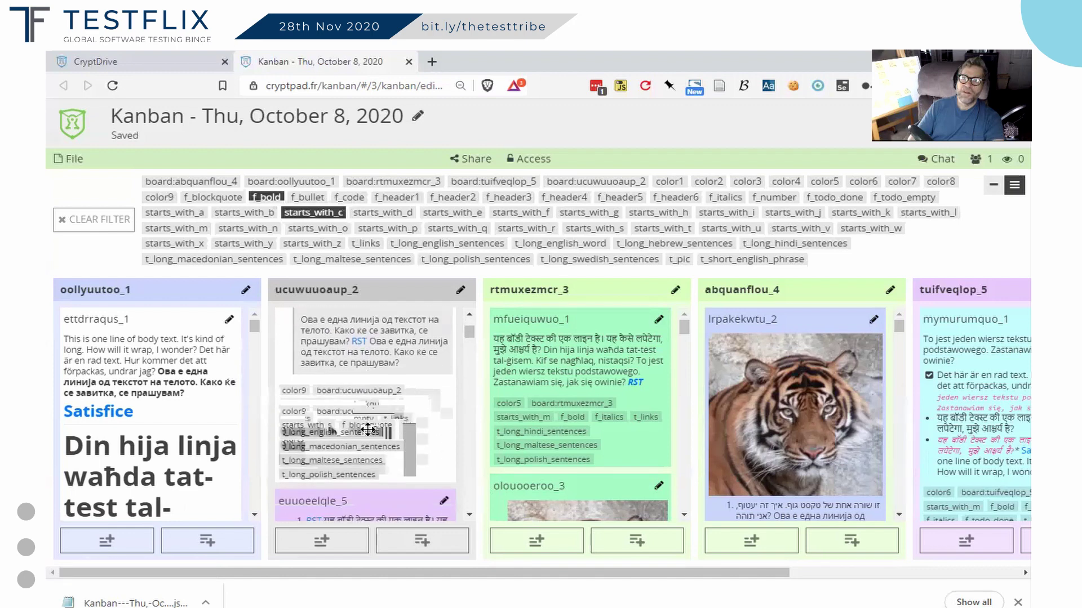
pyautogui.moveTo(376, 411); pyautogui.dragTo(374, 405)
pyautogui.scroll(3, 374, 406)
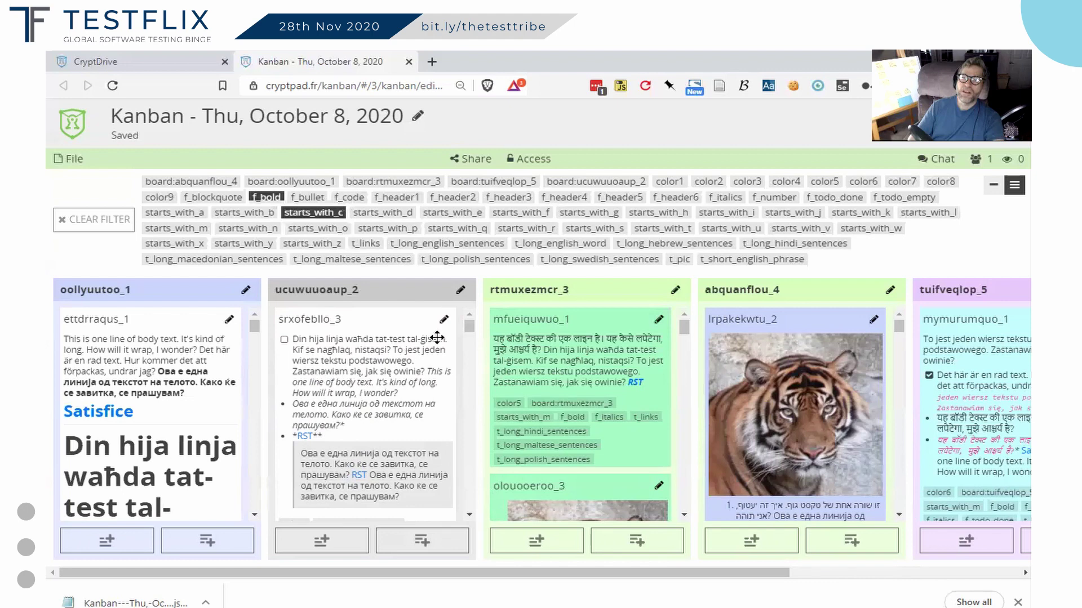
# Open card srxofebllo_3 for editing and examine its Markdown content, especially the bold Macedonian sentence and the lines around it.
pyautogui.click(443, 320)
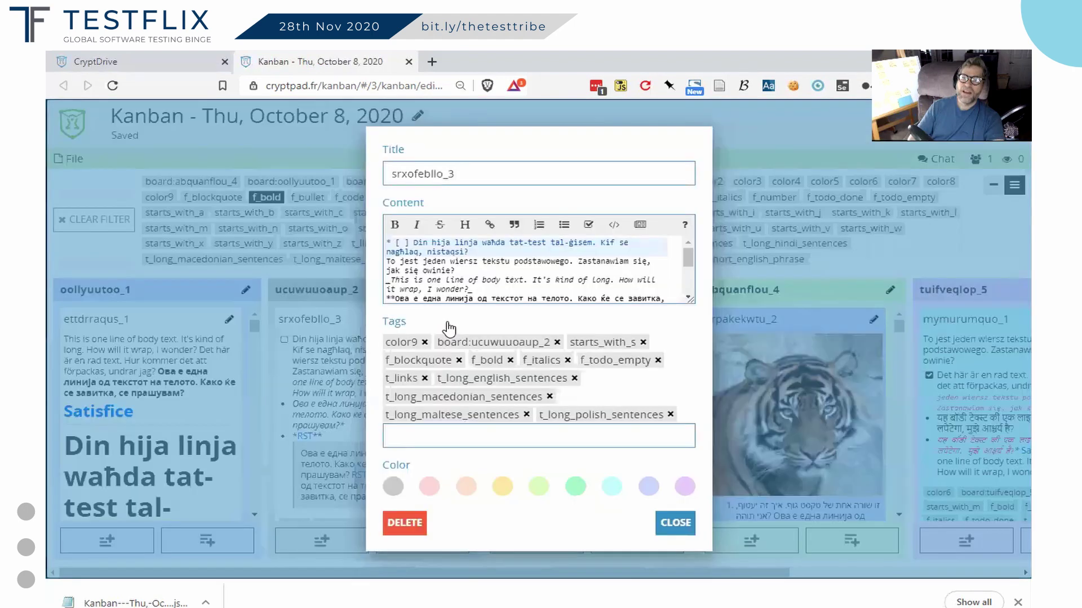
pyautogui.scroll(-3, 414, 274)
pyautogui.scroll(5, 414, 275)
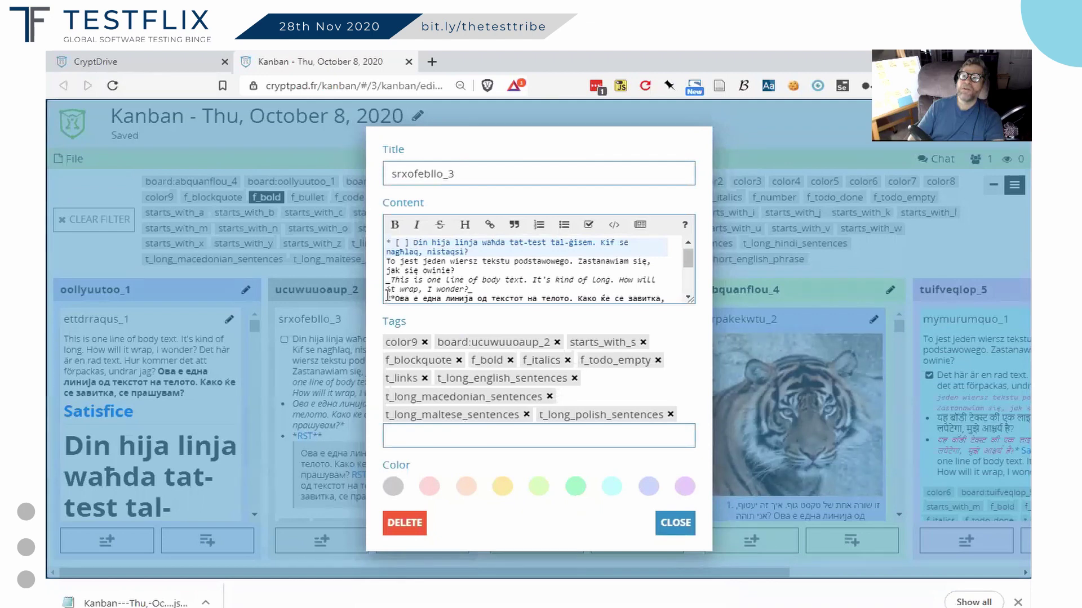
pyautogui.scroll(-1, 387, 296)
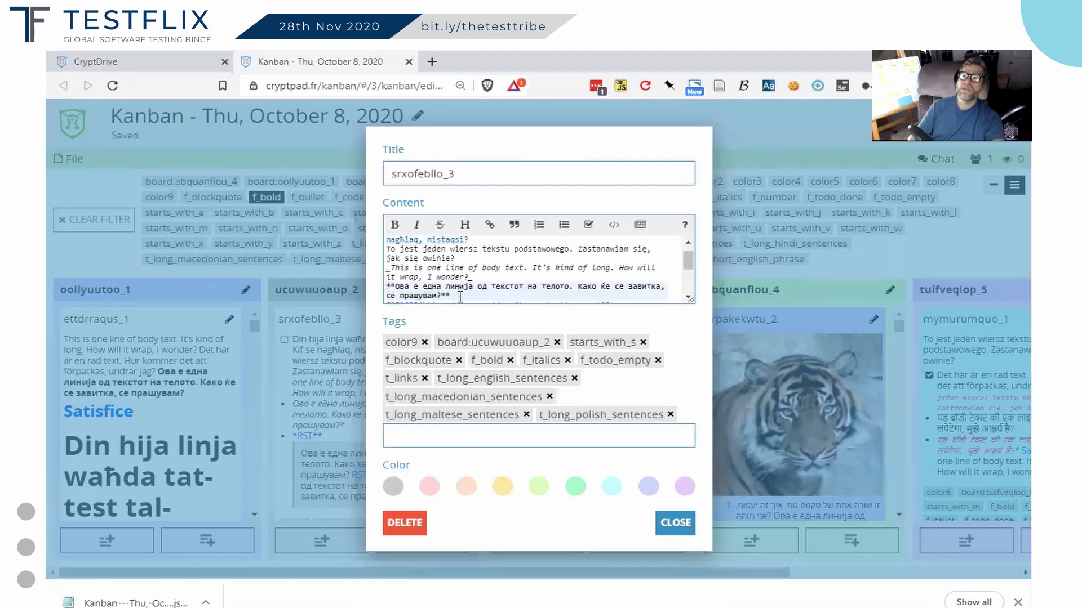
pyautogui.scroll(-1, 454, 294)
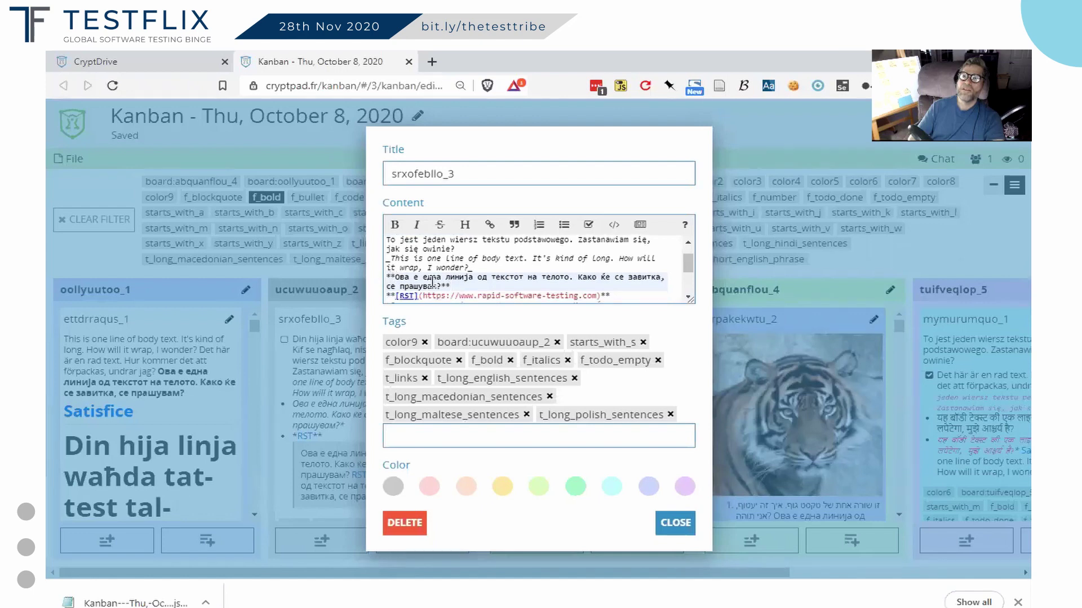
pyautogui.click(445, 286)
pyautogui.scroll(1, 404, 282)
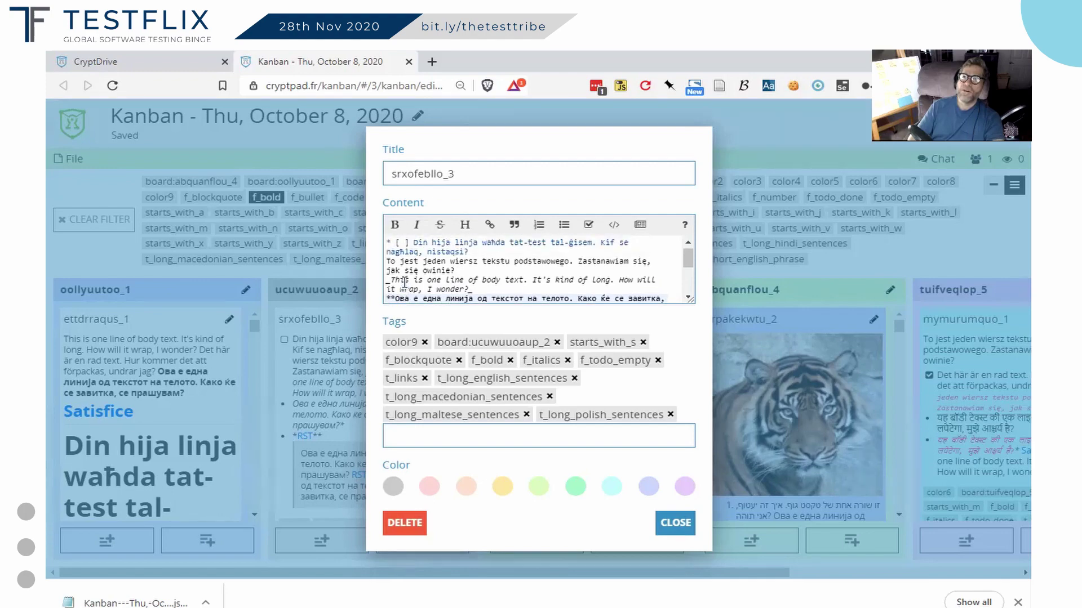
pyautogui.click(357, 282)
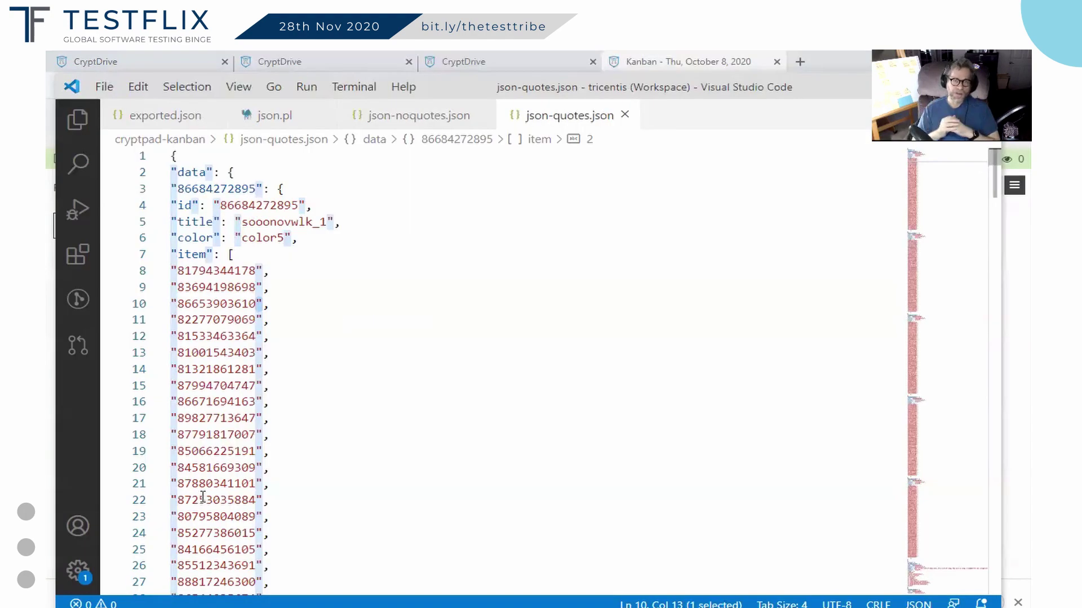